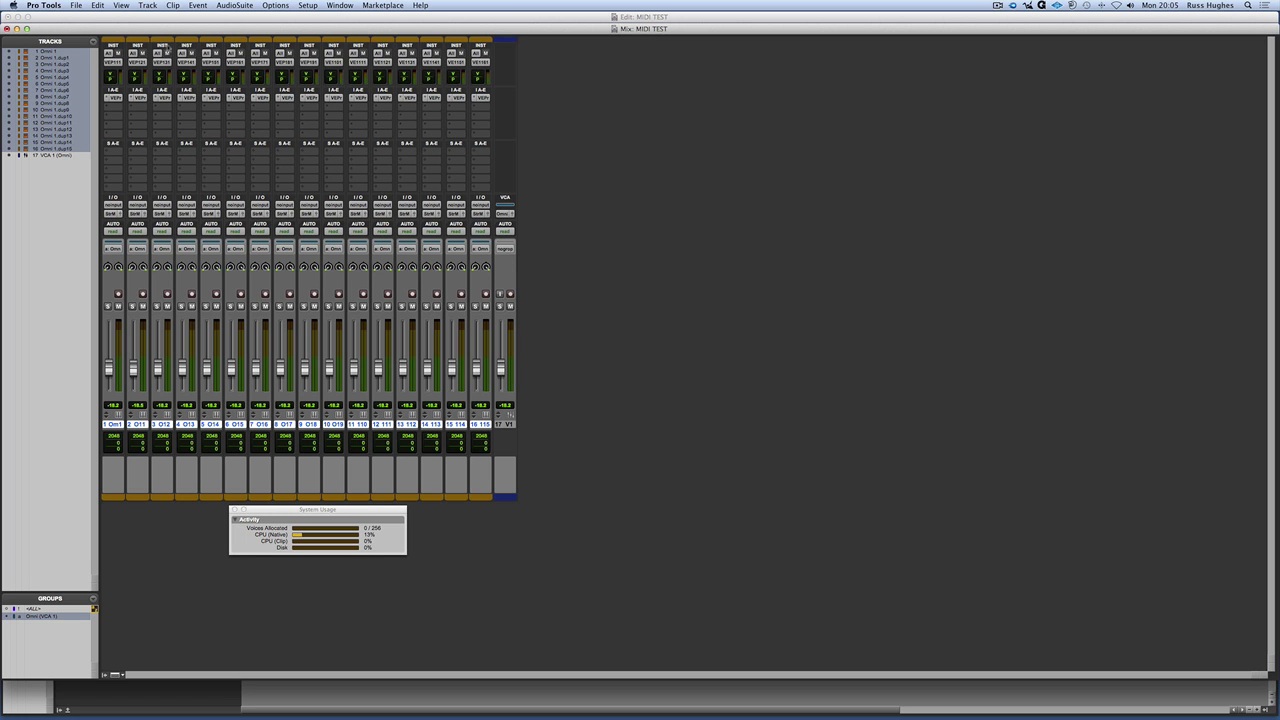
Step: Check the Mac's specs in About This Mac: OS X 10.8.3, 2.8 GHz Quad-Core Xeon, 12 GB RAM
left_click(13, 6)
left_click(38, 17)
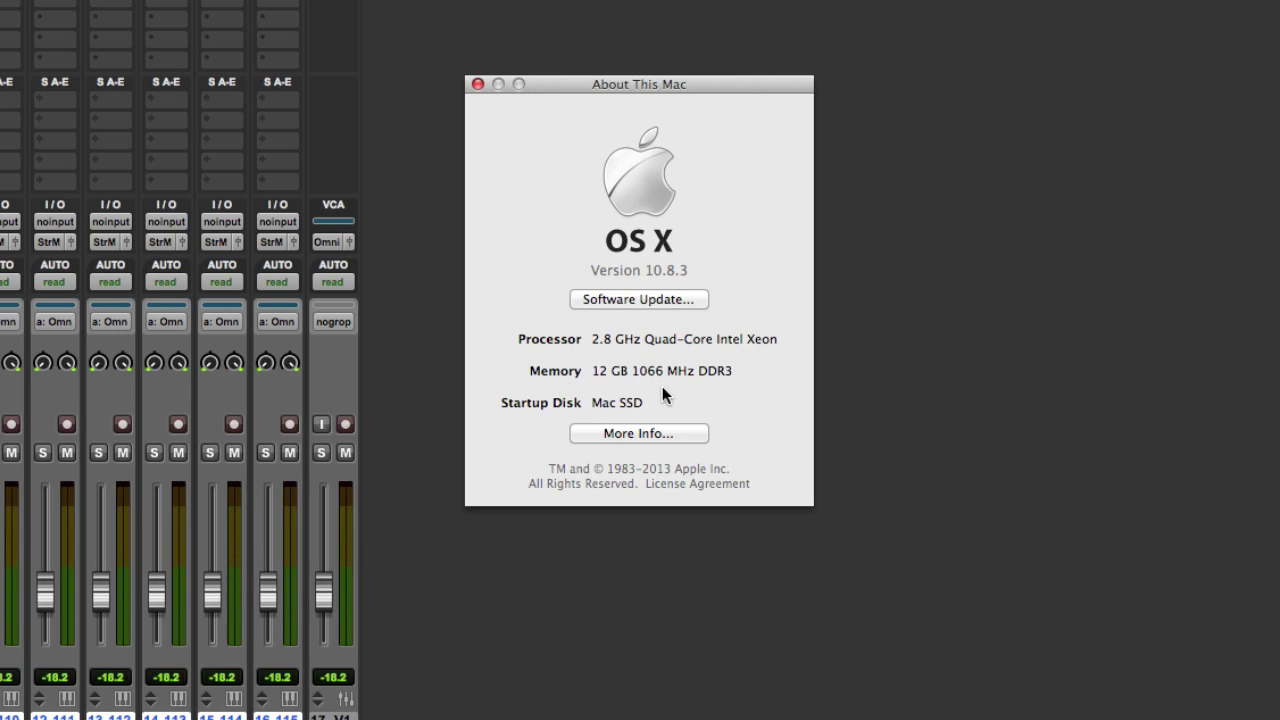
Step: Close About This Mac and confirm the Playback Engine stays at 1024 samples with Normal cache size
left_click(477, 84)
left_click(315, 511)
left_click(308, 6)
left_click(313, 28)
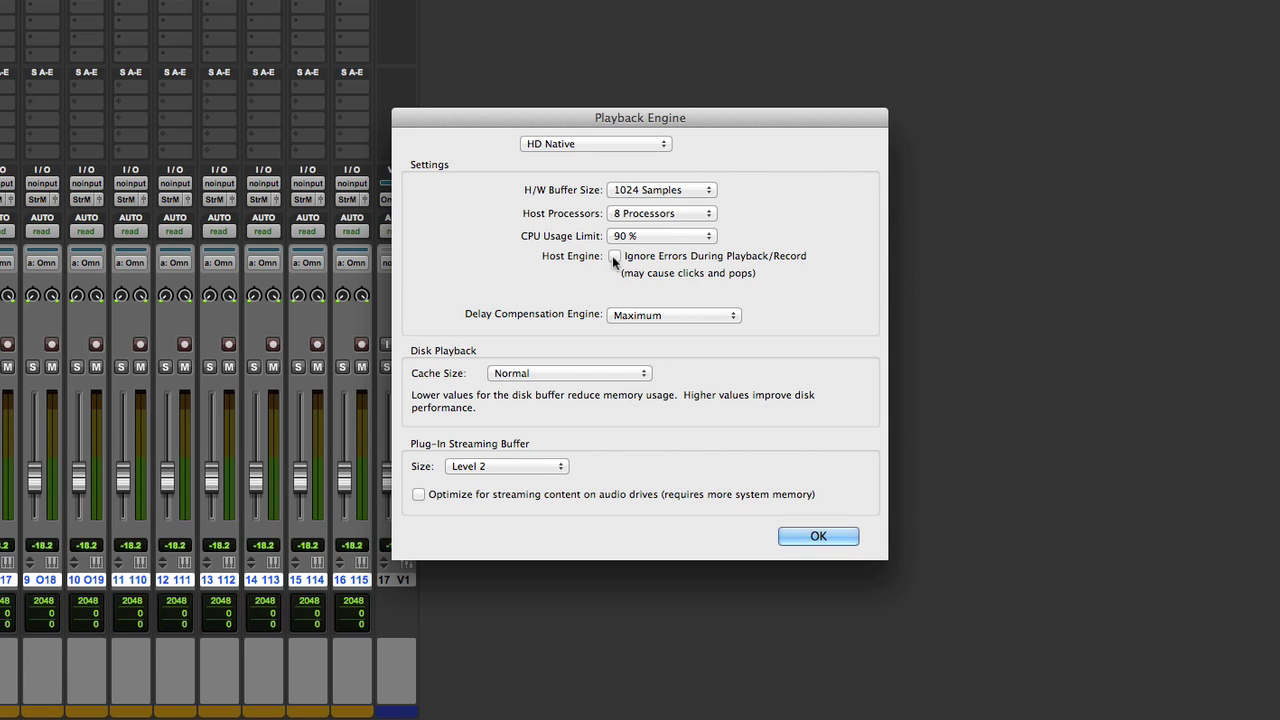
left_click(561, 376)
left_click(562, 376)
left_click(816, 536)
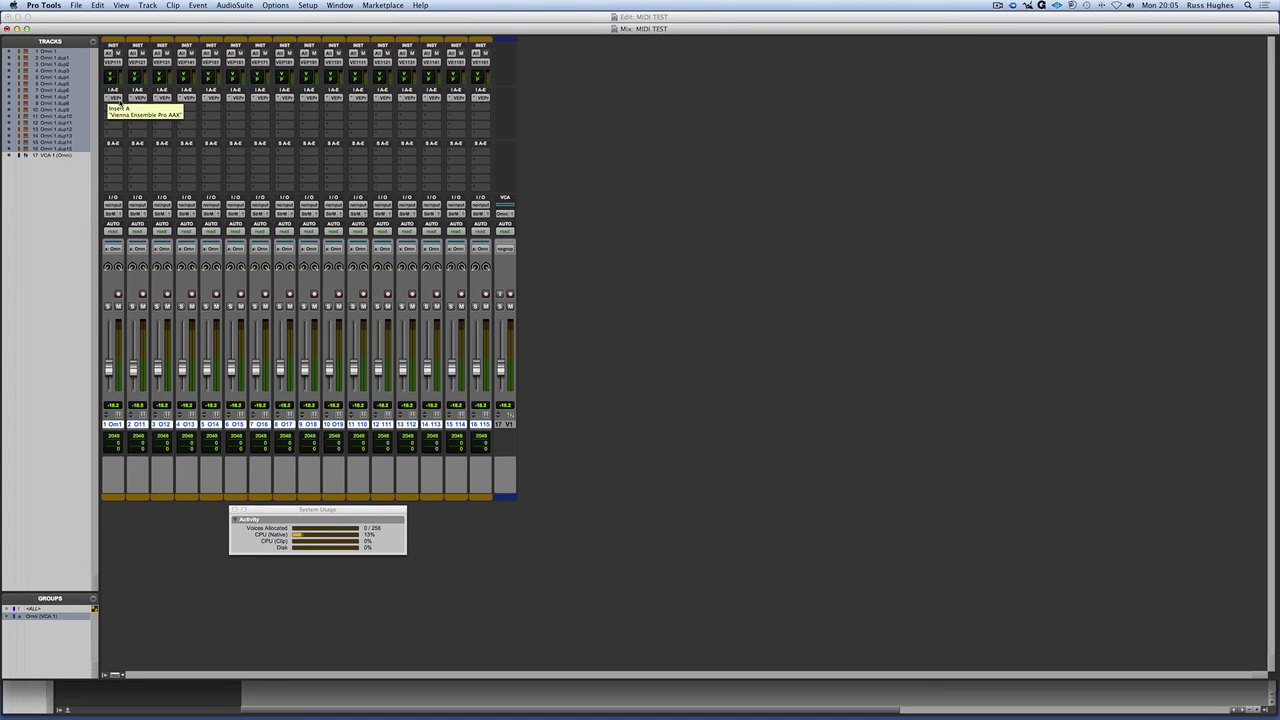
key("super+Tab")
key("super+Tab")
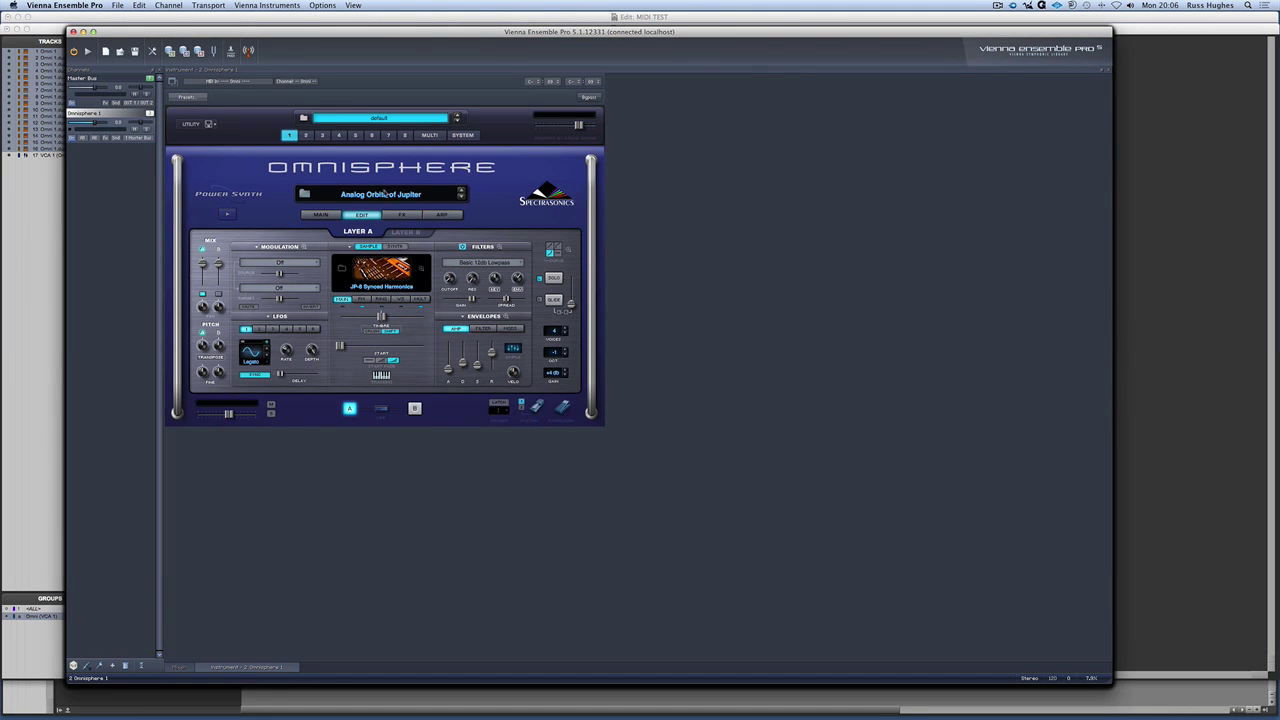
key("super+Tab")
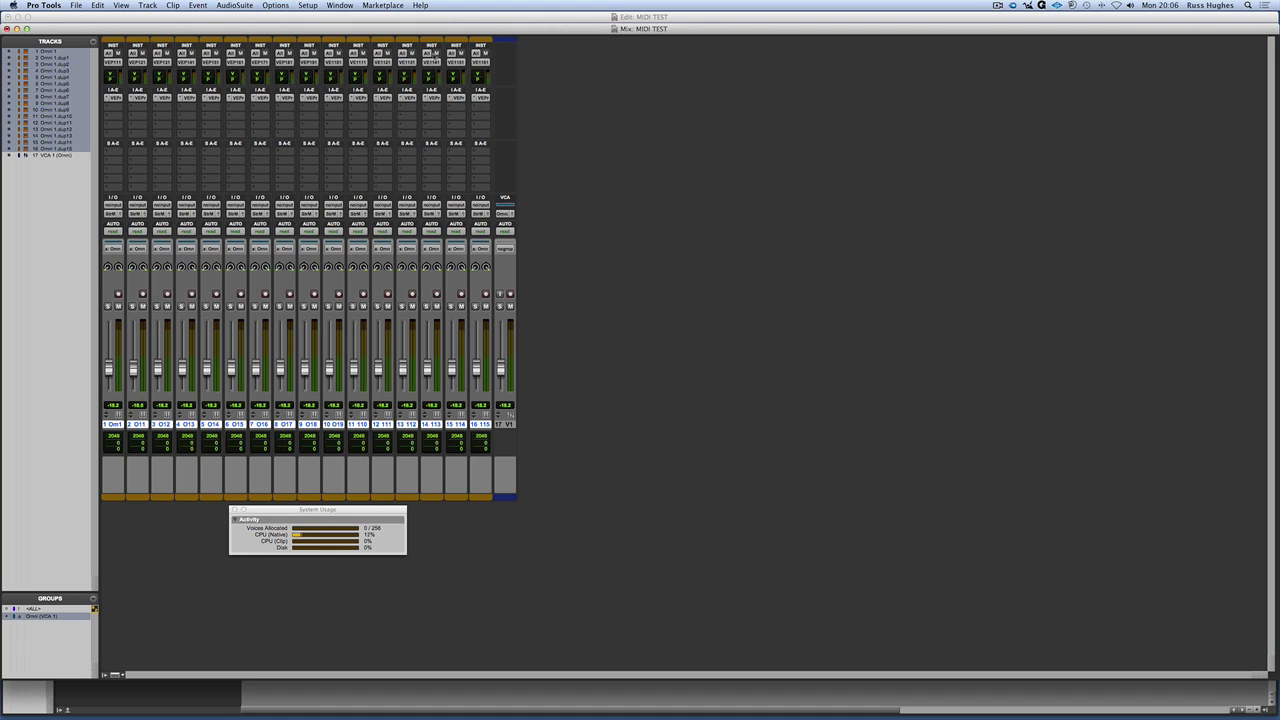
left_click(307, 8)
left_click(310, 27)
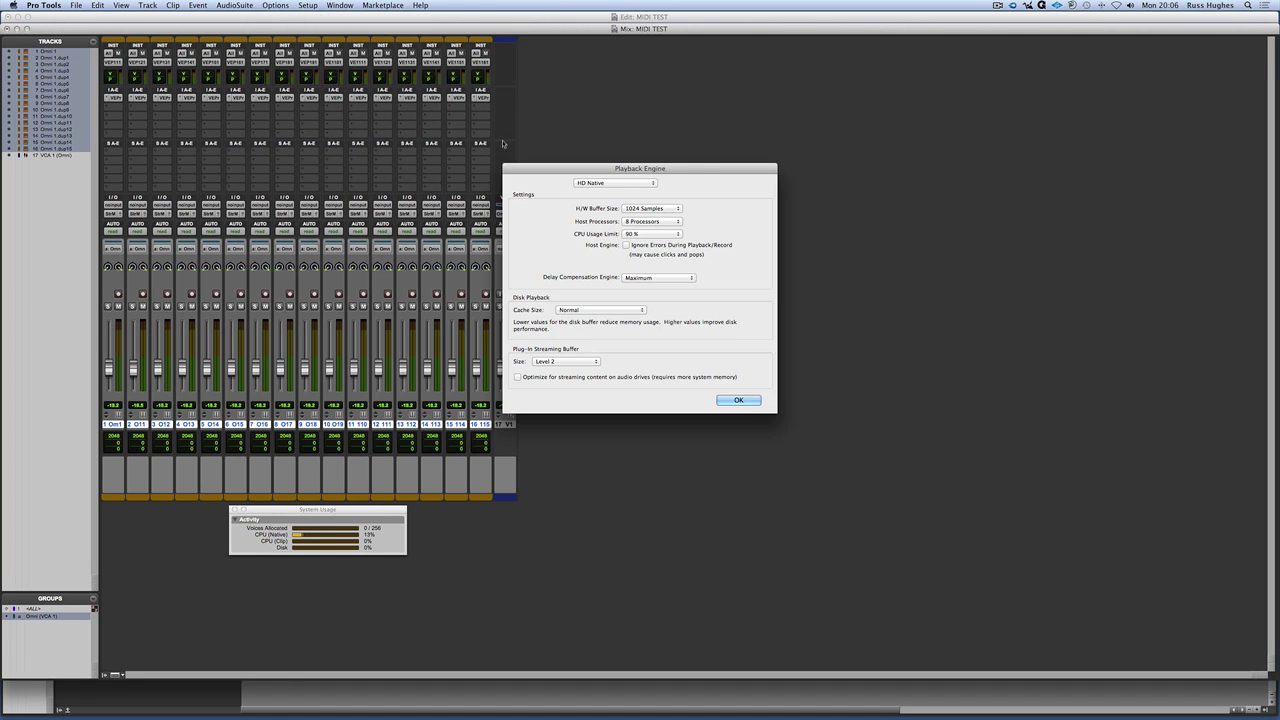
left_click(738, 400)
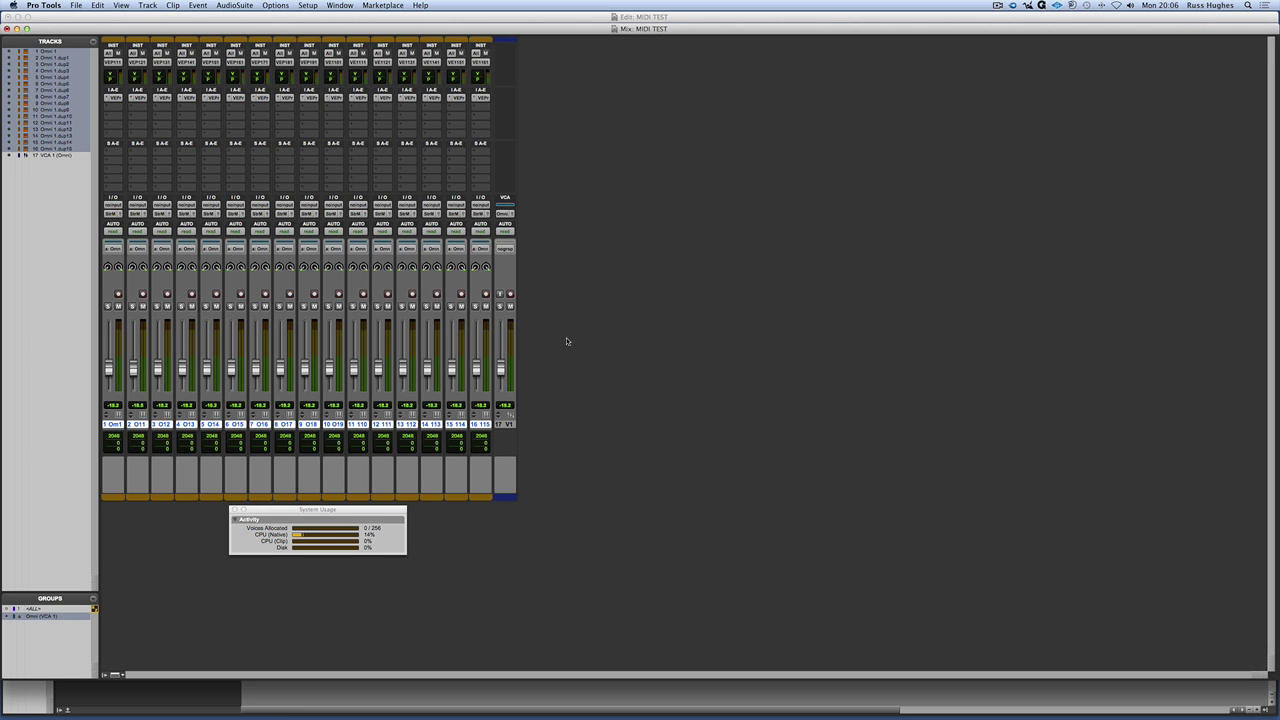
Step: Play MIDI TEST, lower the VCA to -22.2, and glance at the Edit window before returning to Mix
key("space")
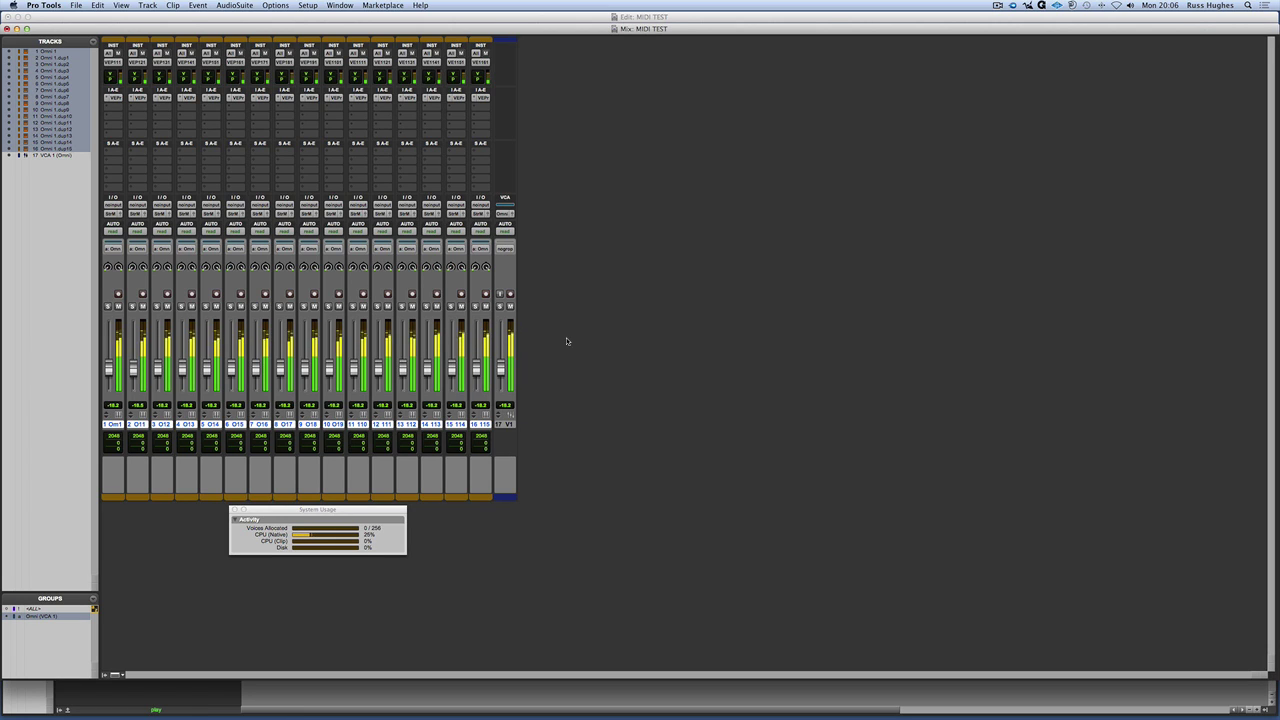
left_click_drag(505, 367, 501, 374)
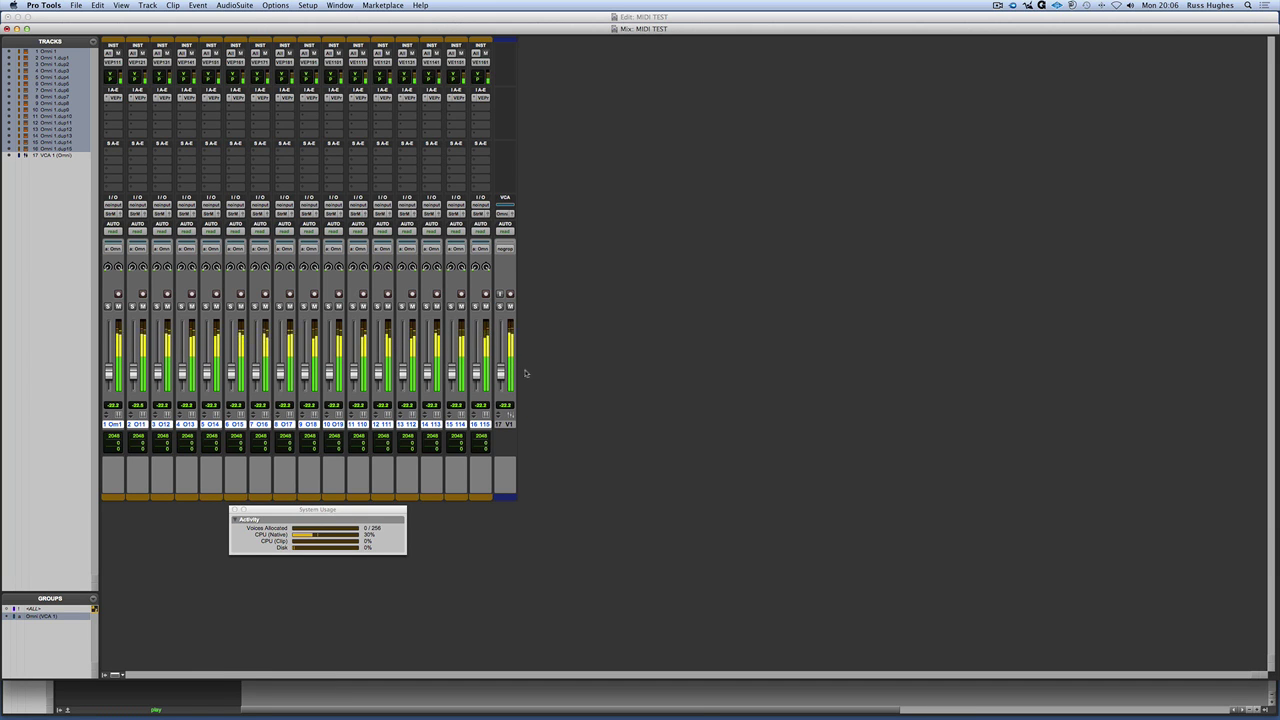
key("super+equal")
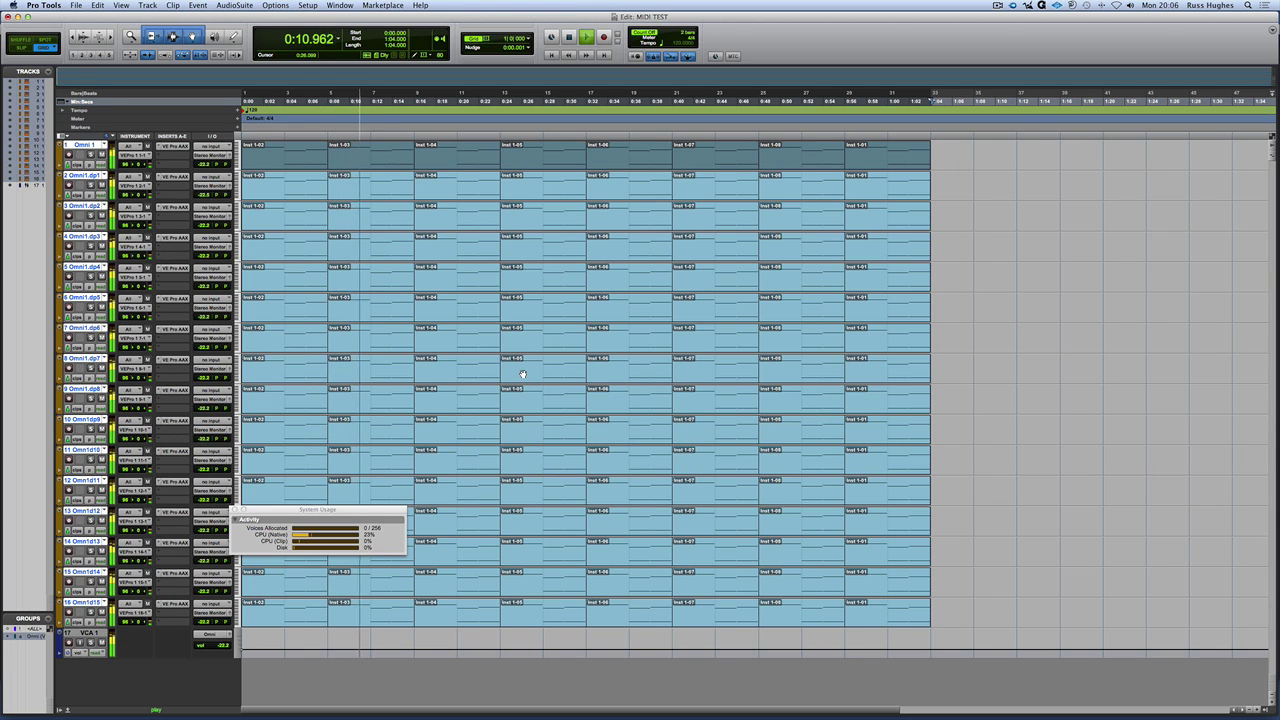
key("super+equal")
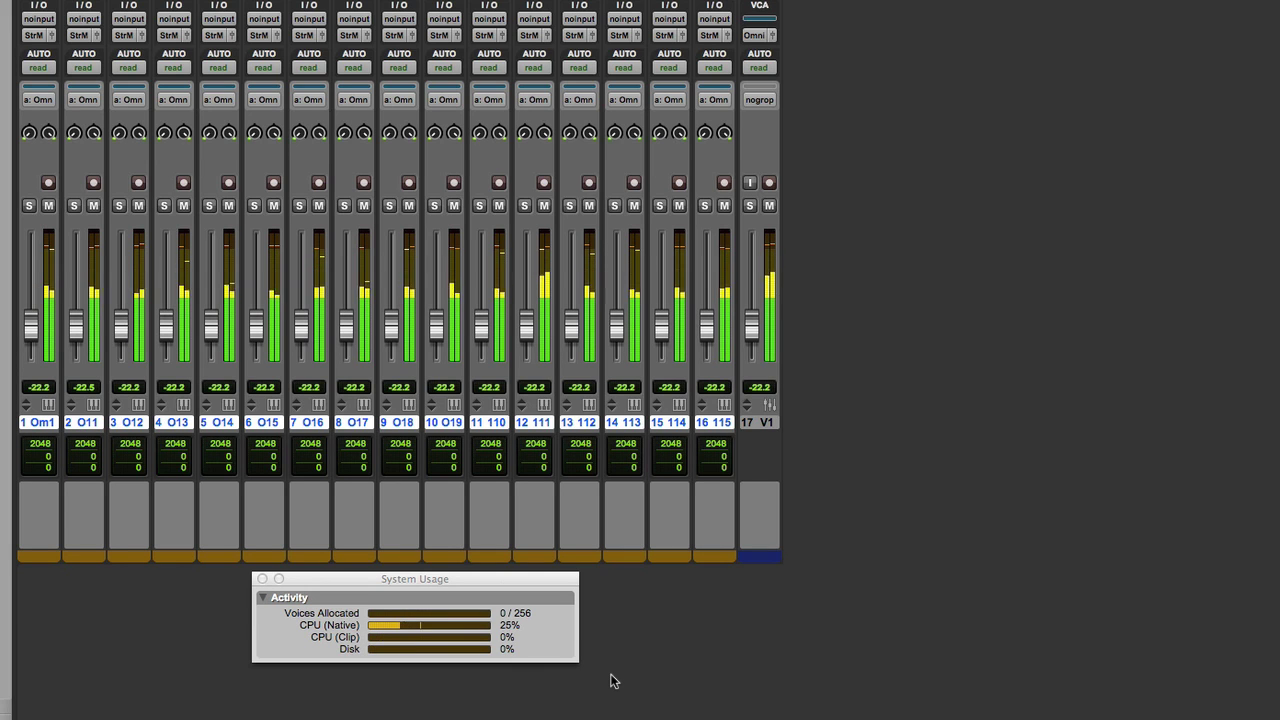
Step: Set the Playback Engine's H/W Buffer Size to 512 samples
left_click(307, 5)
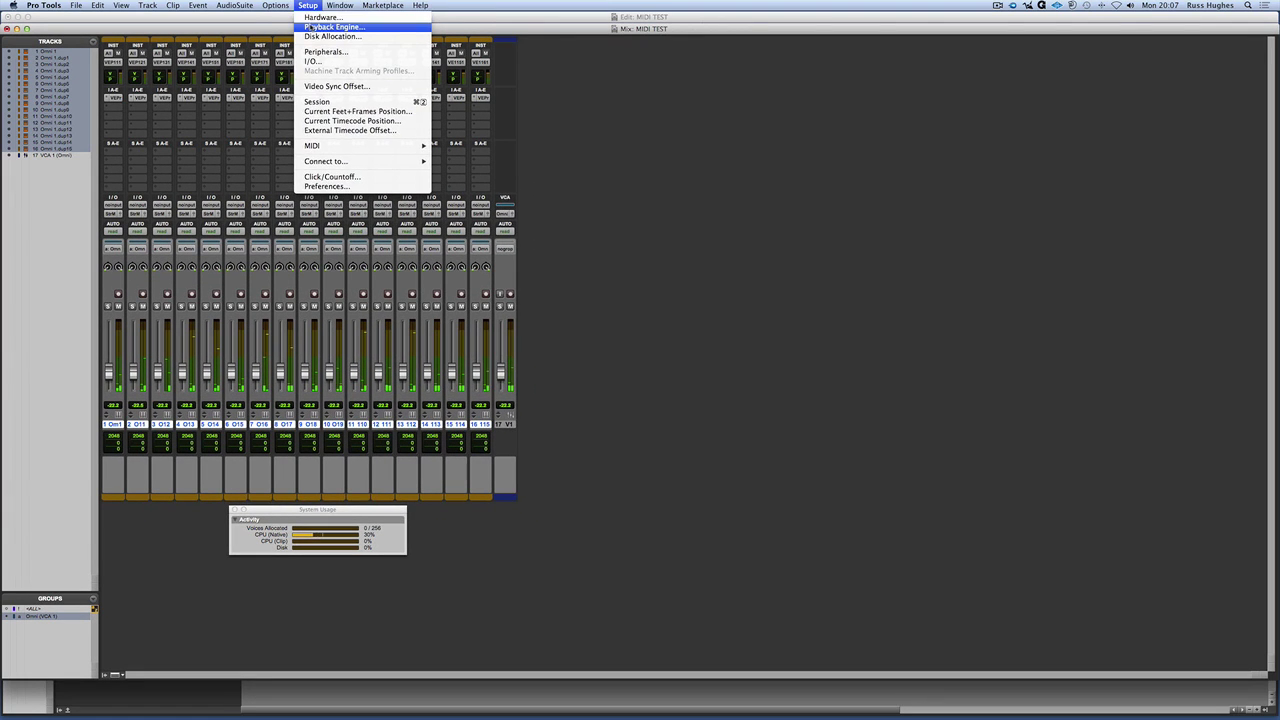
left_click(310, 27)
left_click(645, 208)
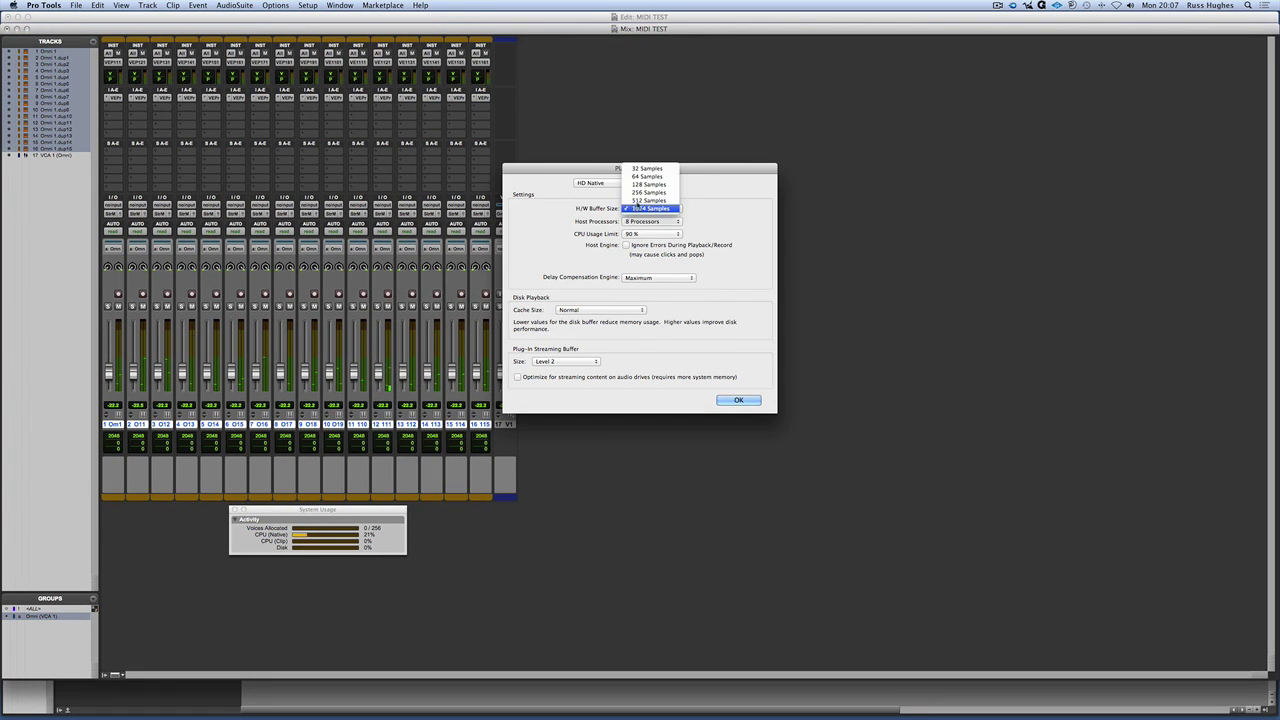
left_click(641, 201)
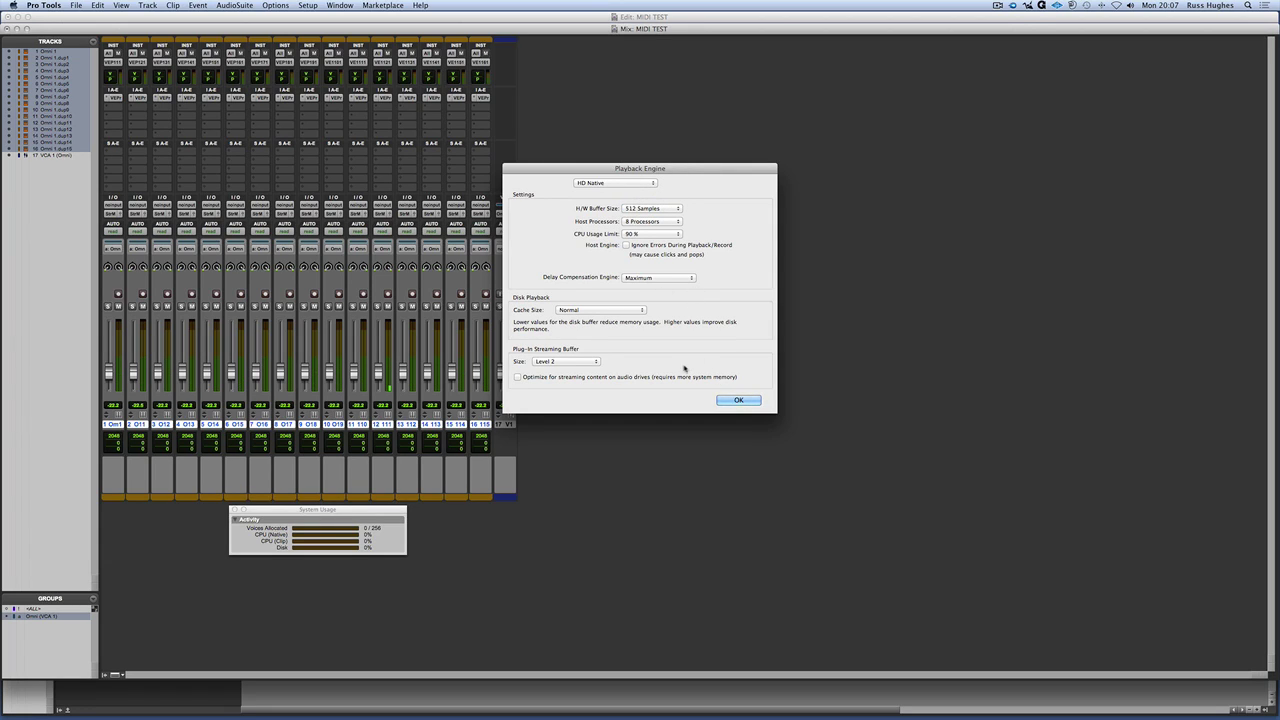
left_click(737, 401)
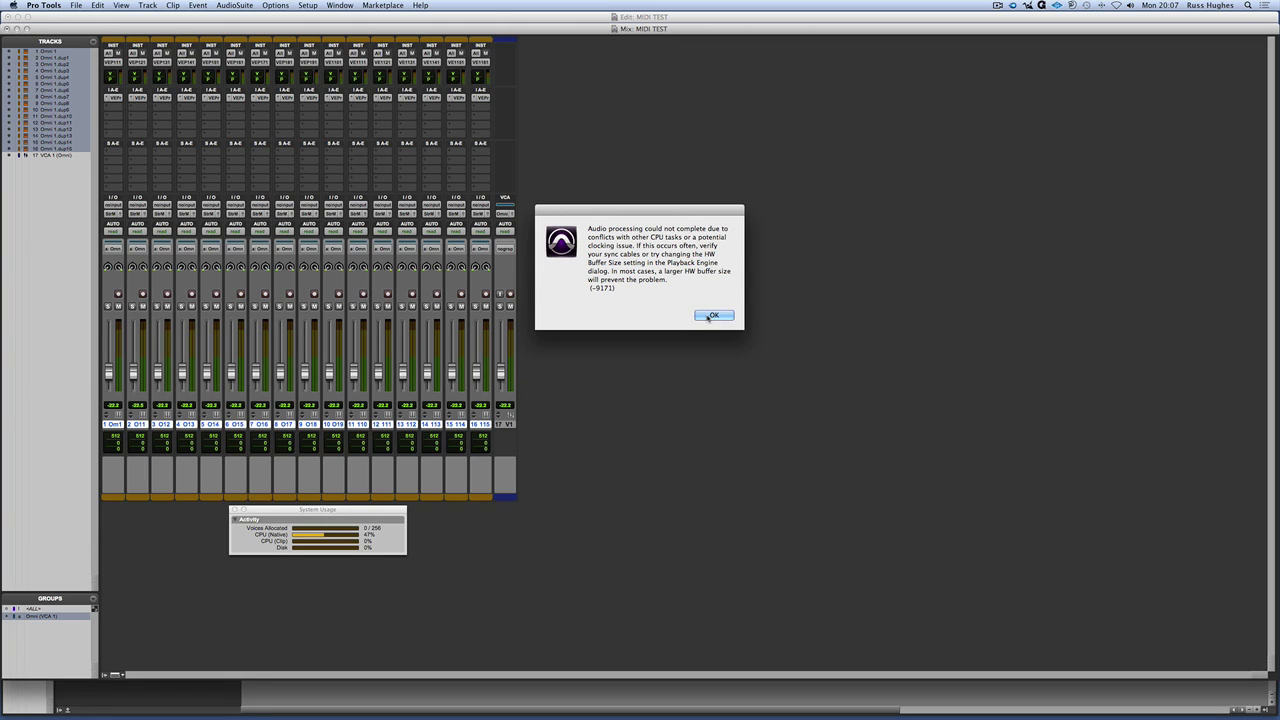
Step: Dismiss the -9171 audio processing error alert both times it appears
left_click(708, 316)
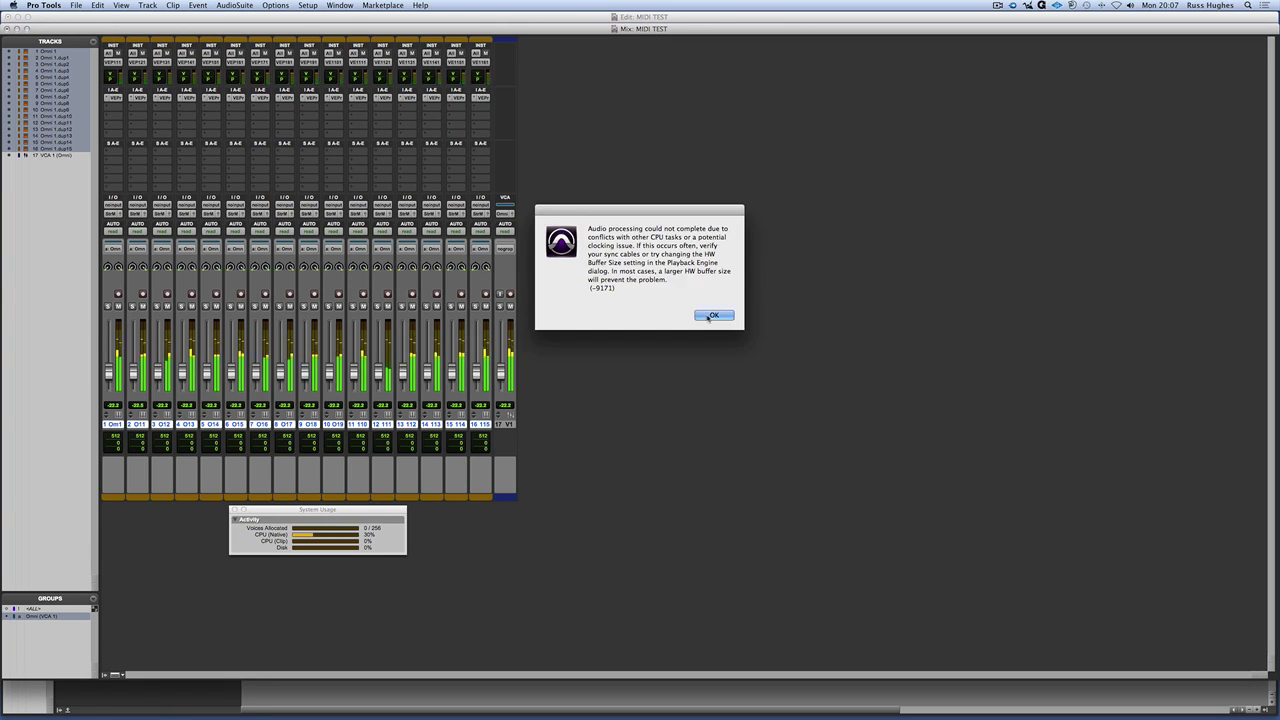
left_click(713, 315)
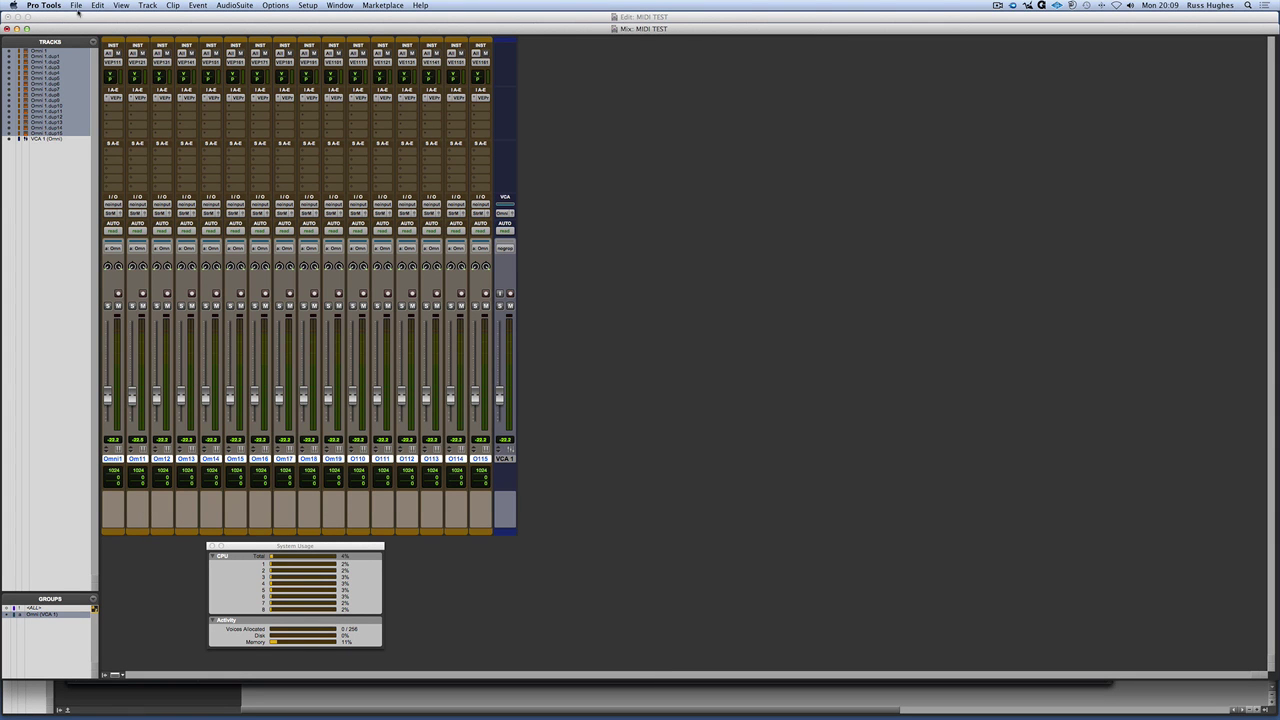
left_click(44, 5)
left_click(50, 19)
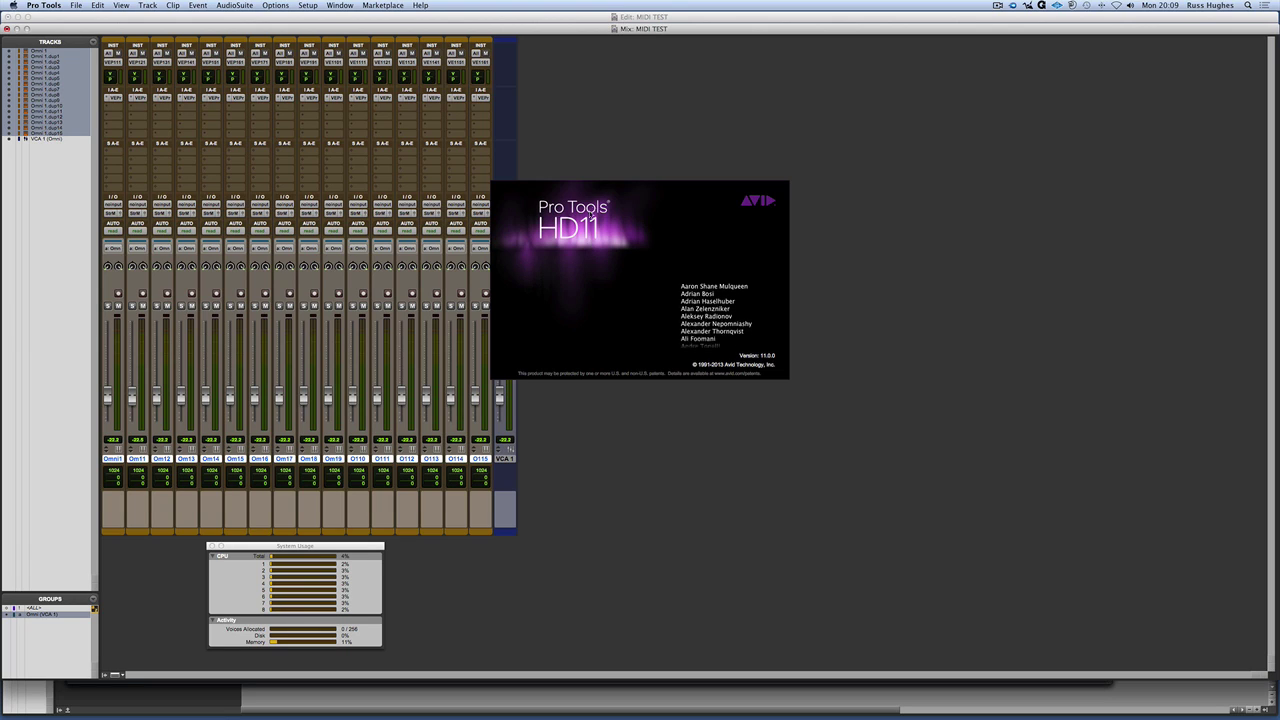
left_click(601, 206)
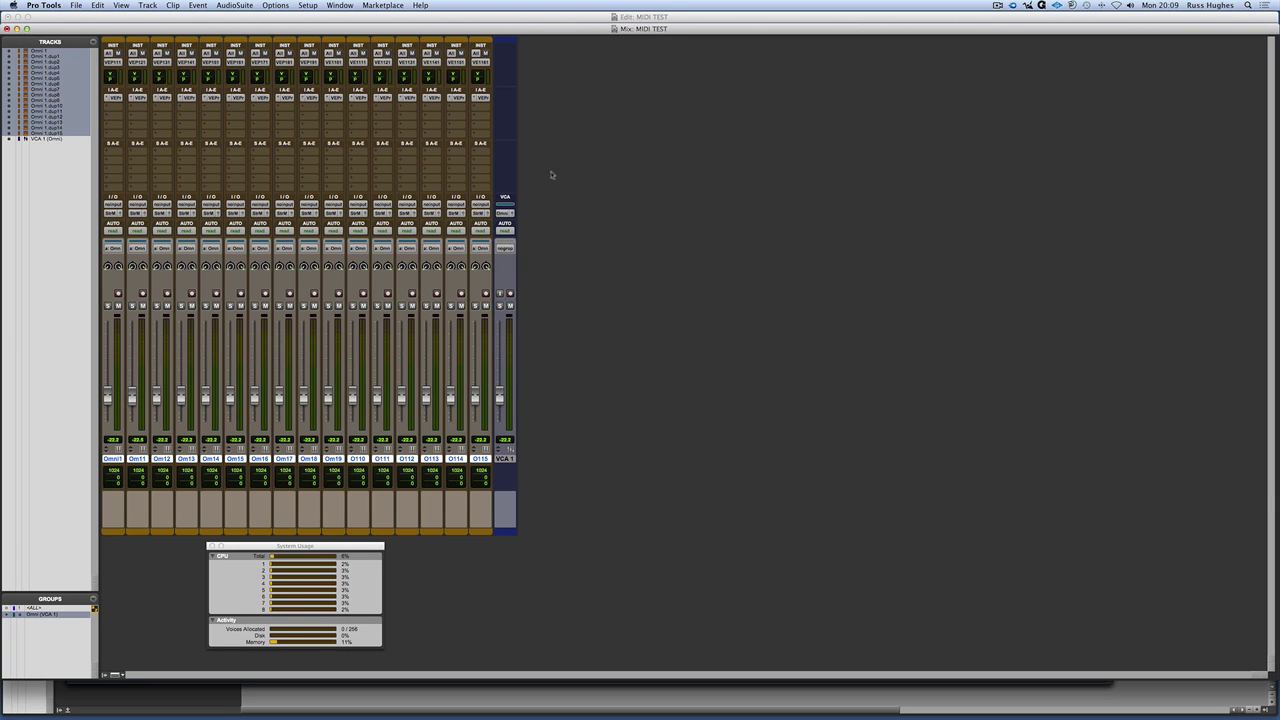
left_click(309, 5)
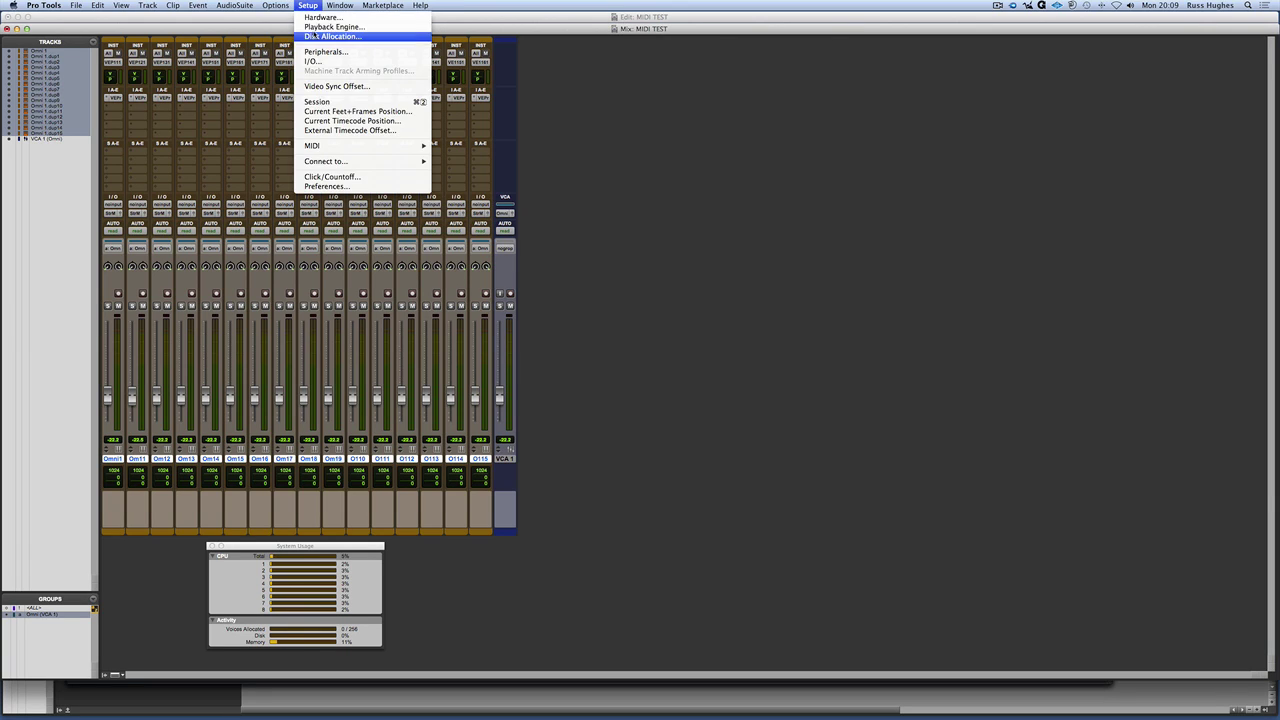
Step: Raise the H/W Buffer Size to 1024 samples, keeping Cache Size at Normal
left_click(333, 27)
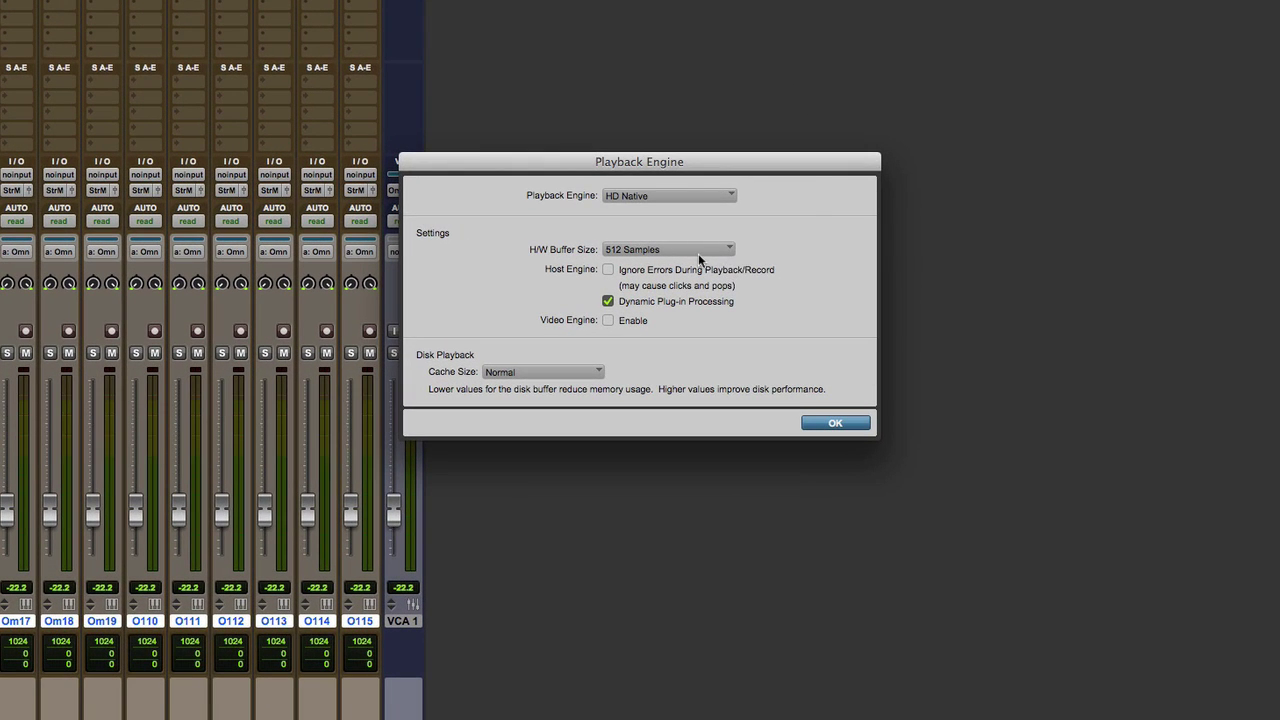
left_click(698, 256)
left_click(709, 264)
left_click(599, 372)
left_click(713, 352)
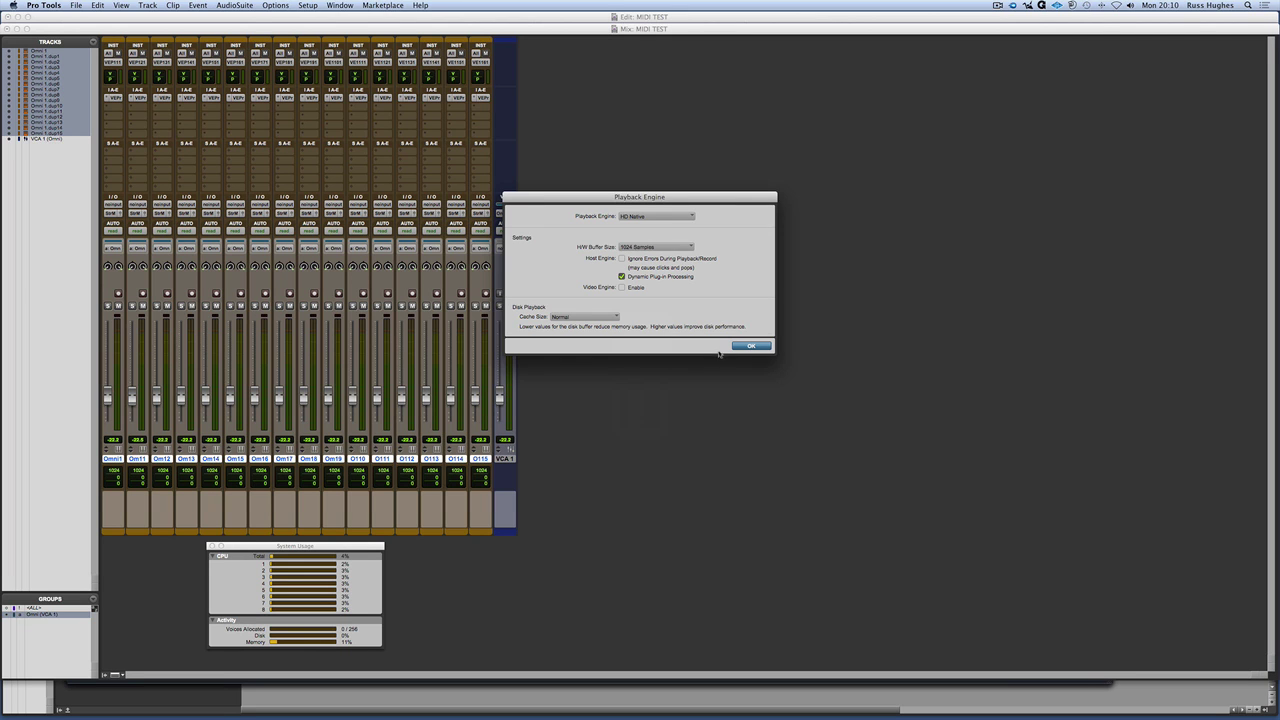
key("Return")
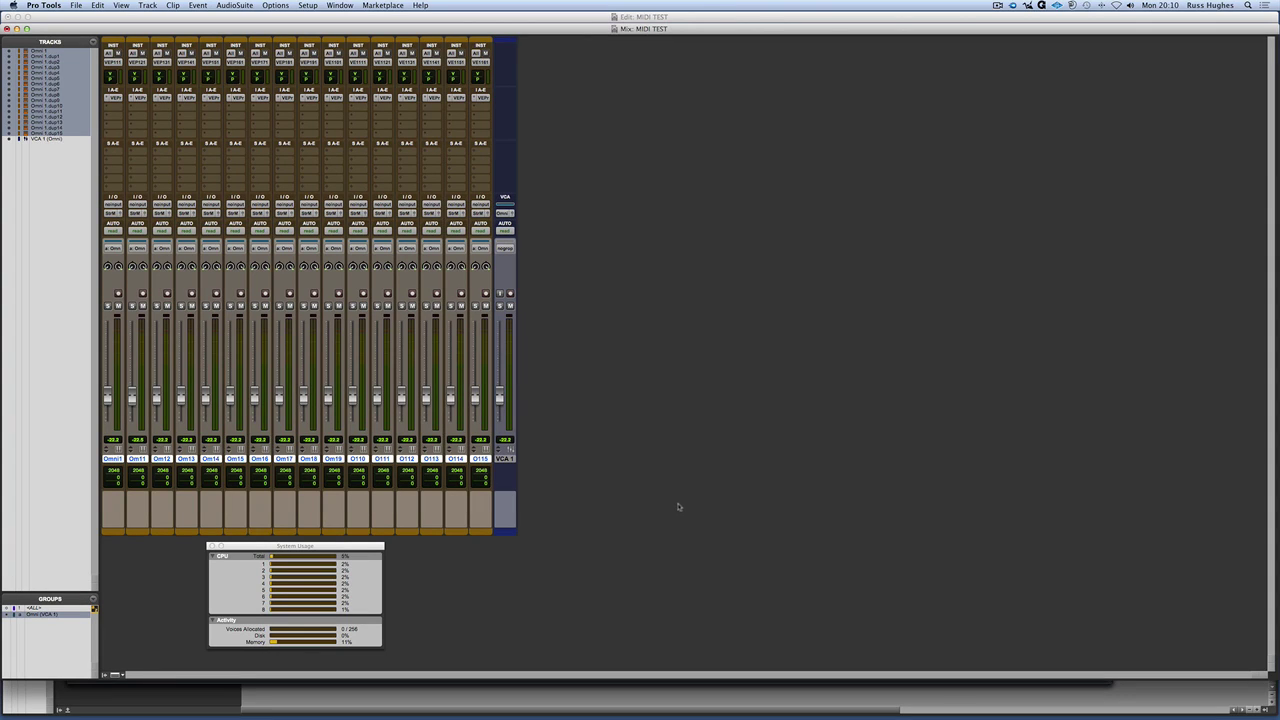
Step: Play the session, pull VCA 1 down so all Omni tracks read -27.1, then stop
key("space")
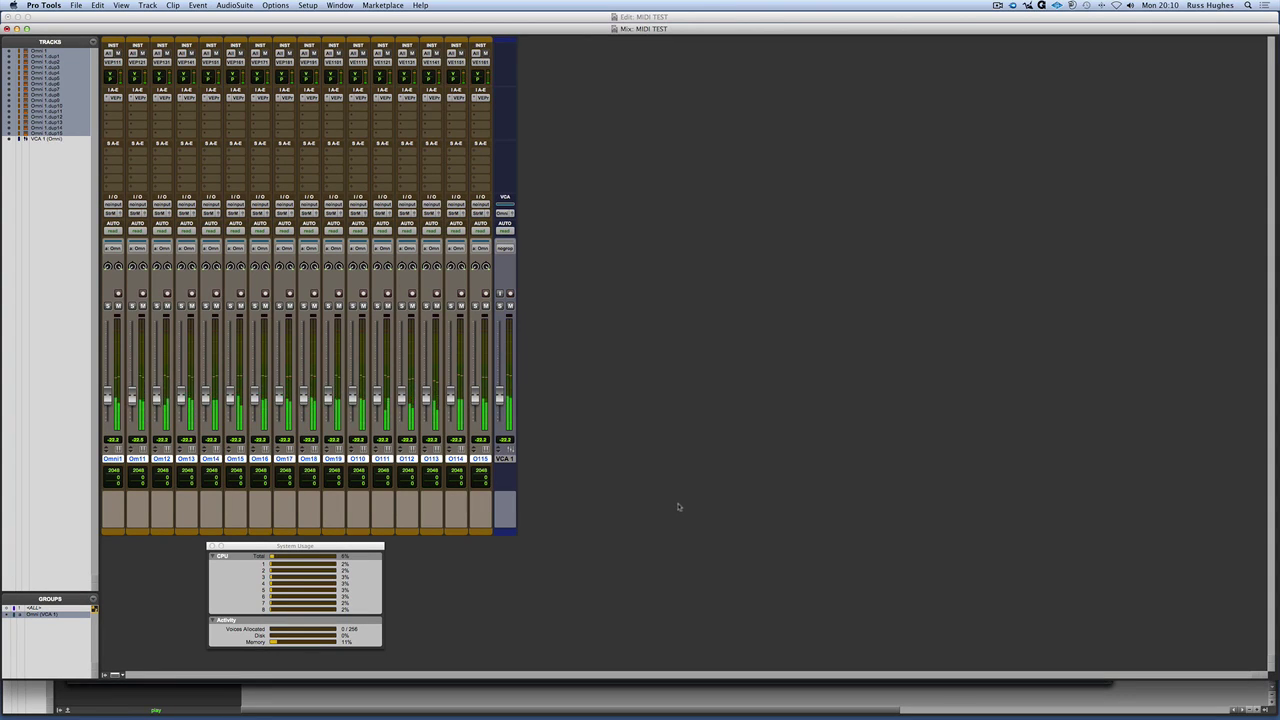
left_click_drag(500, 397, 500, 403)
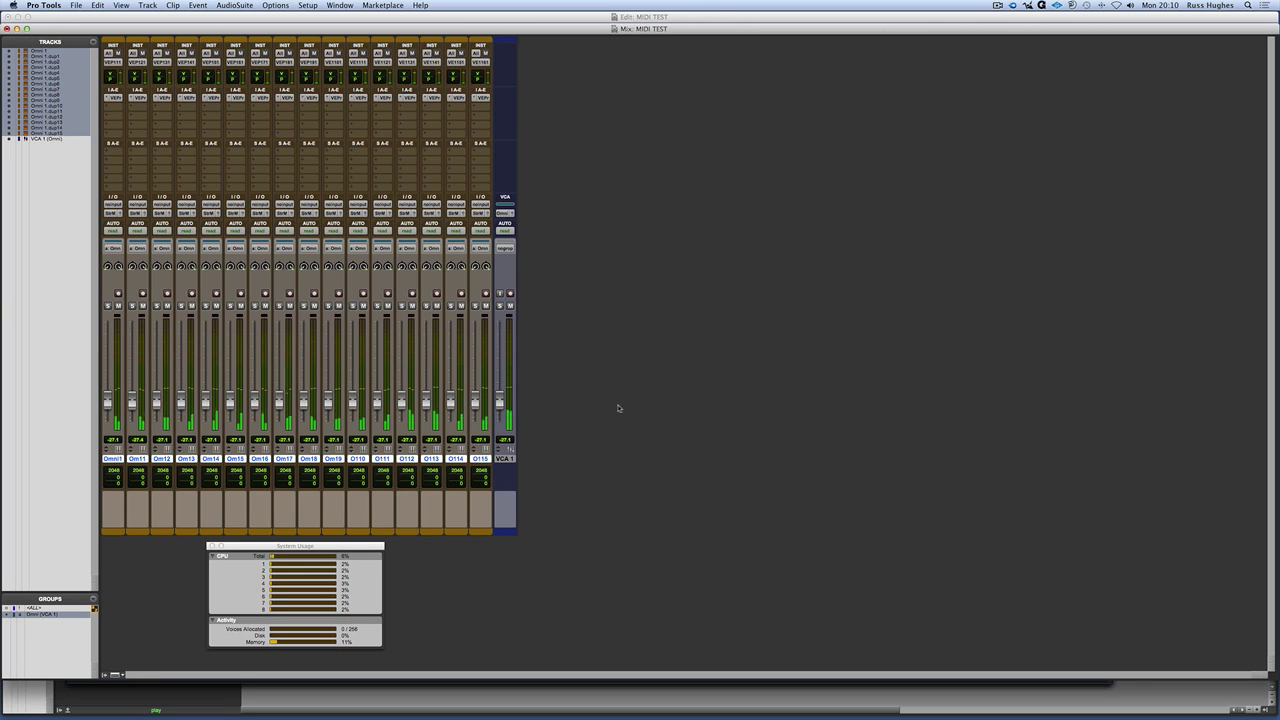
key("space")
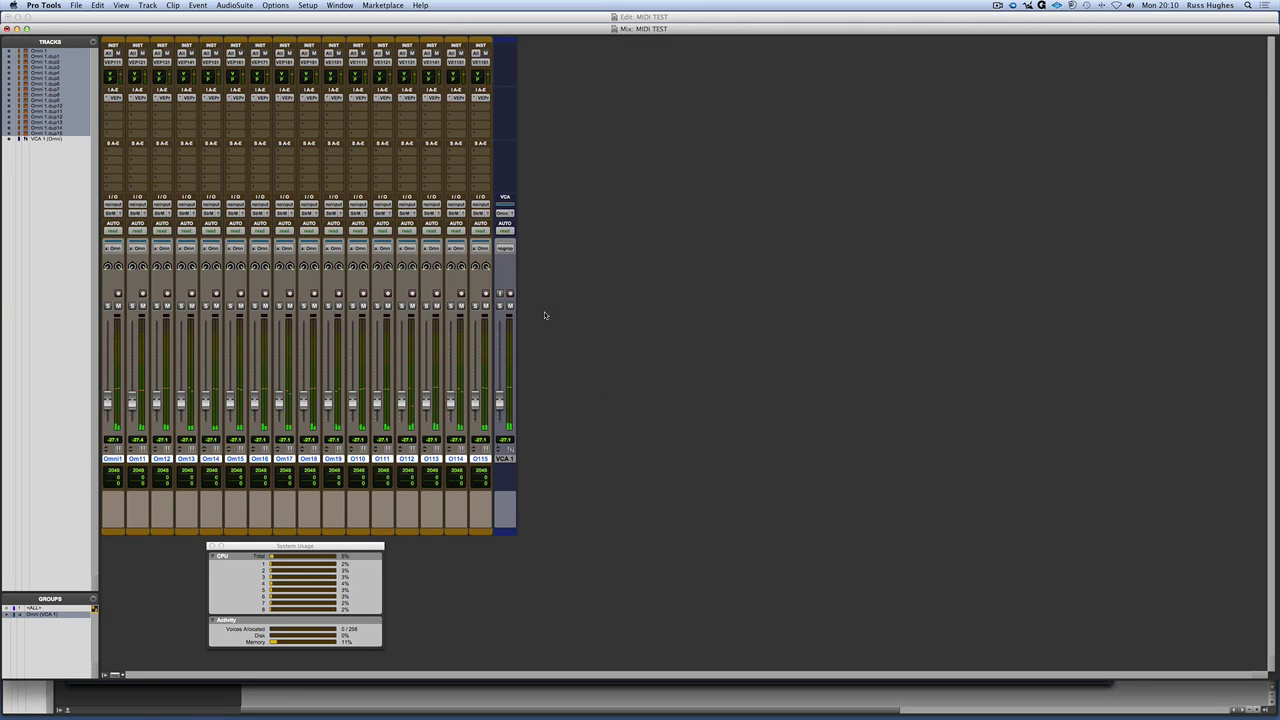
Step: Set the H/W Buffer Size to 512 samples and run a playback test to check CPU load
left_click(308, 6)
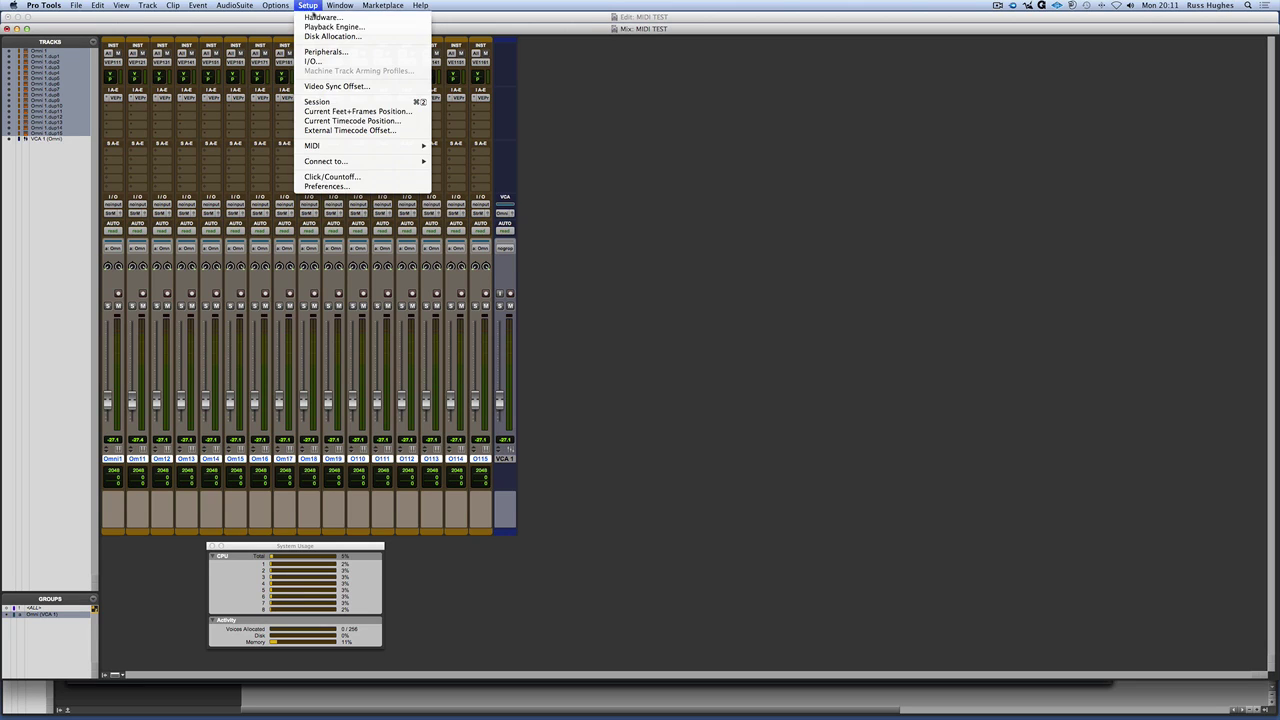
left_click(325, 30)
left_click(645, 247)
left_click(660, 238)
left_click(750, 346)
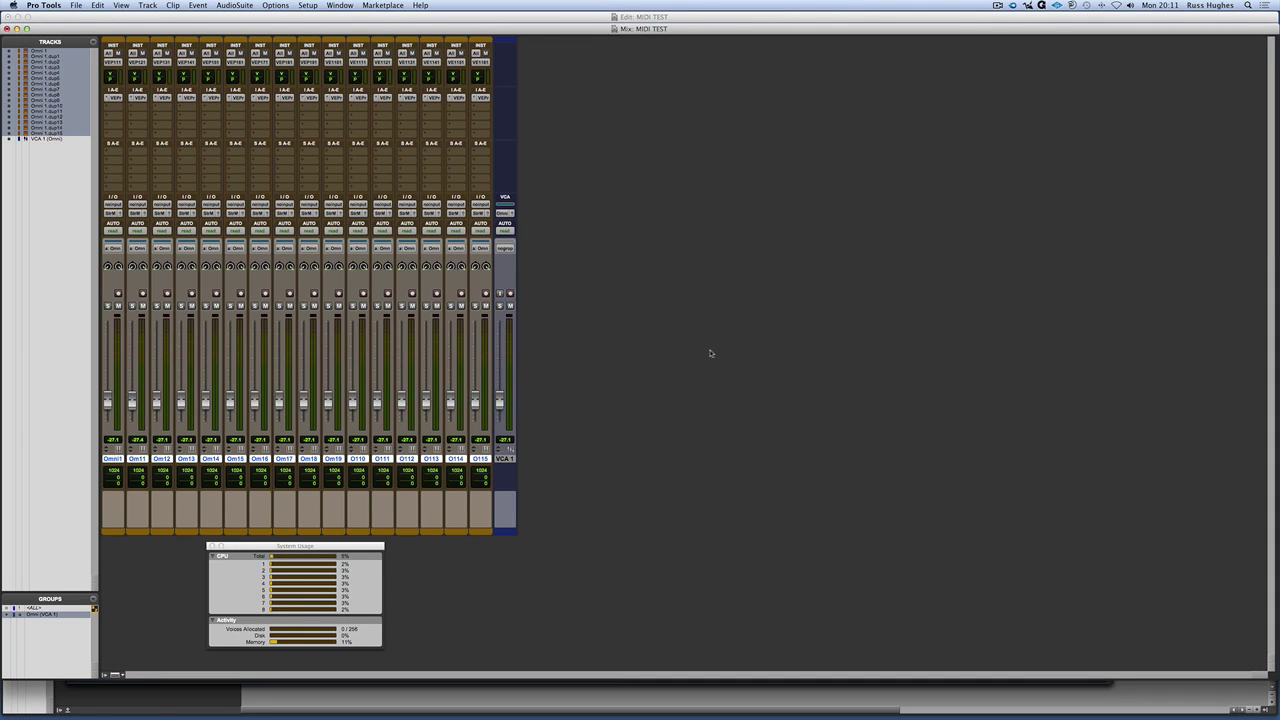
key("space")
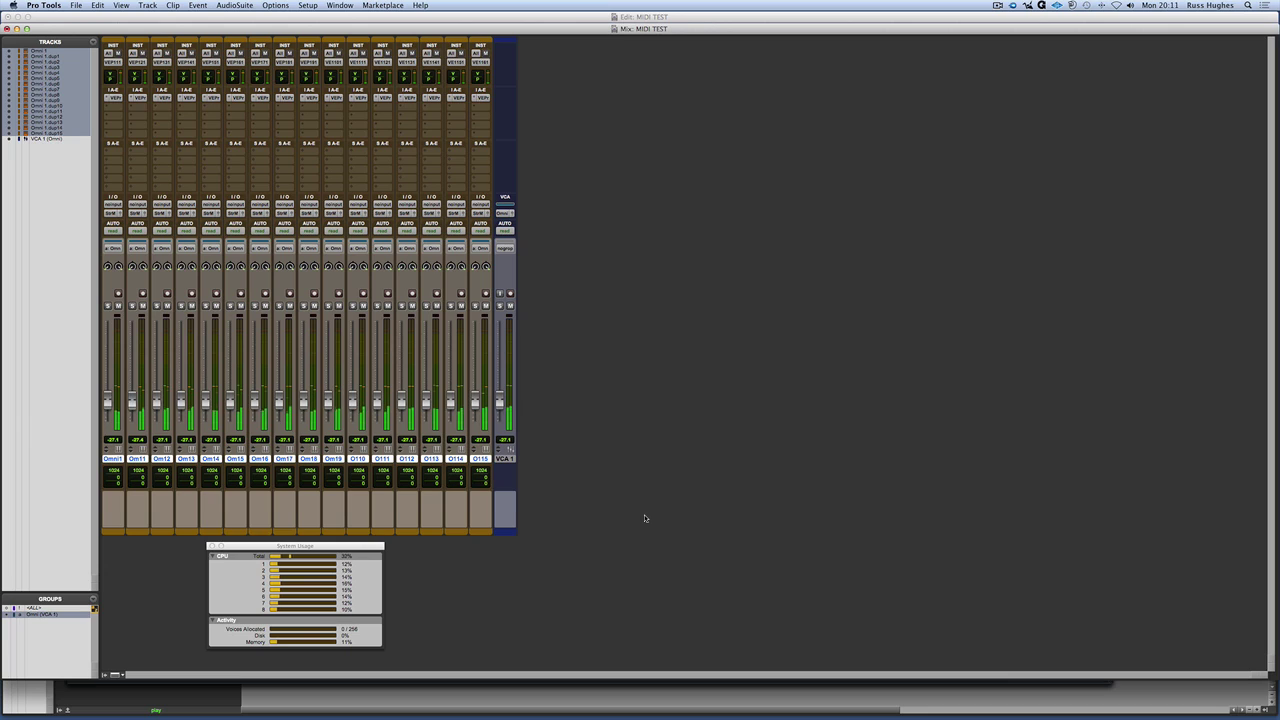
key("space")
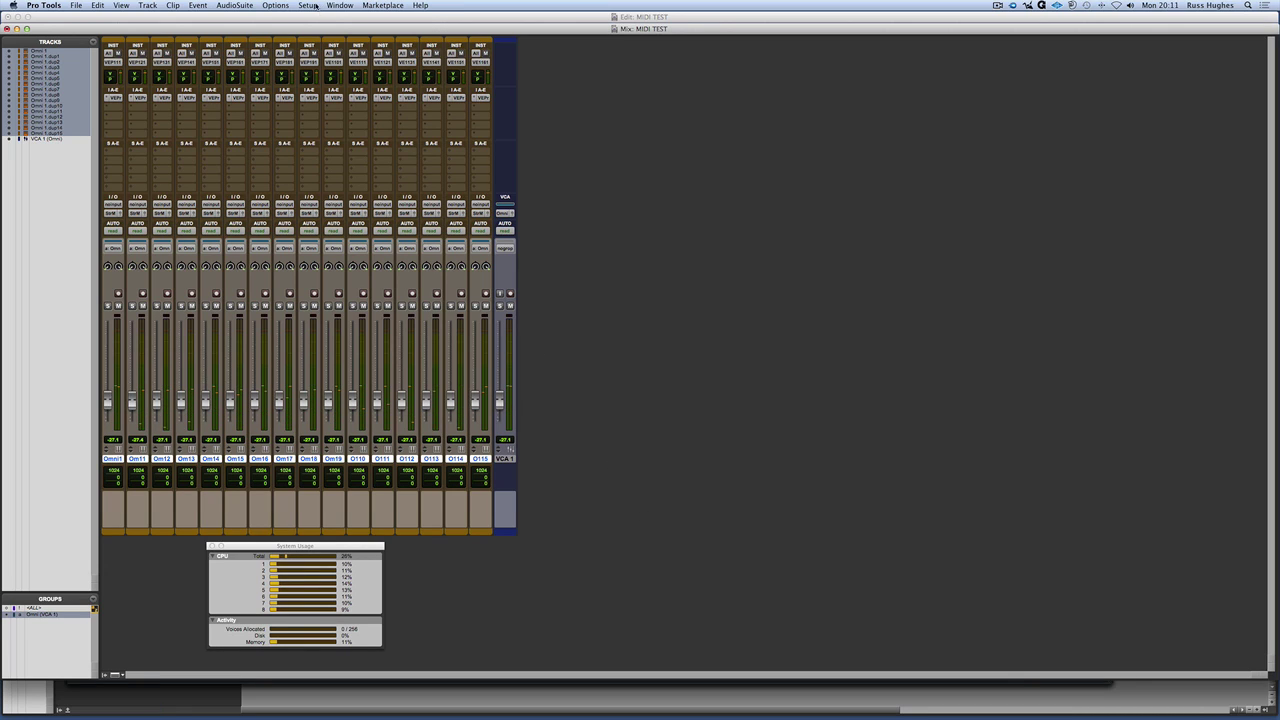
Step: Drop the Playback Engine's H/W Buffer Size to 256 samples
left_click(312, 6)
left_click(328, 26)
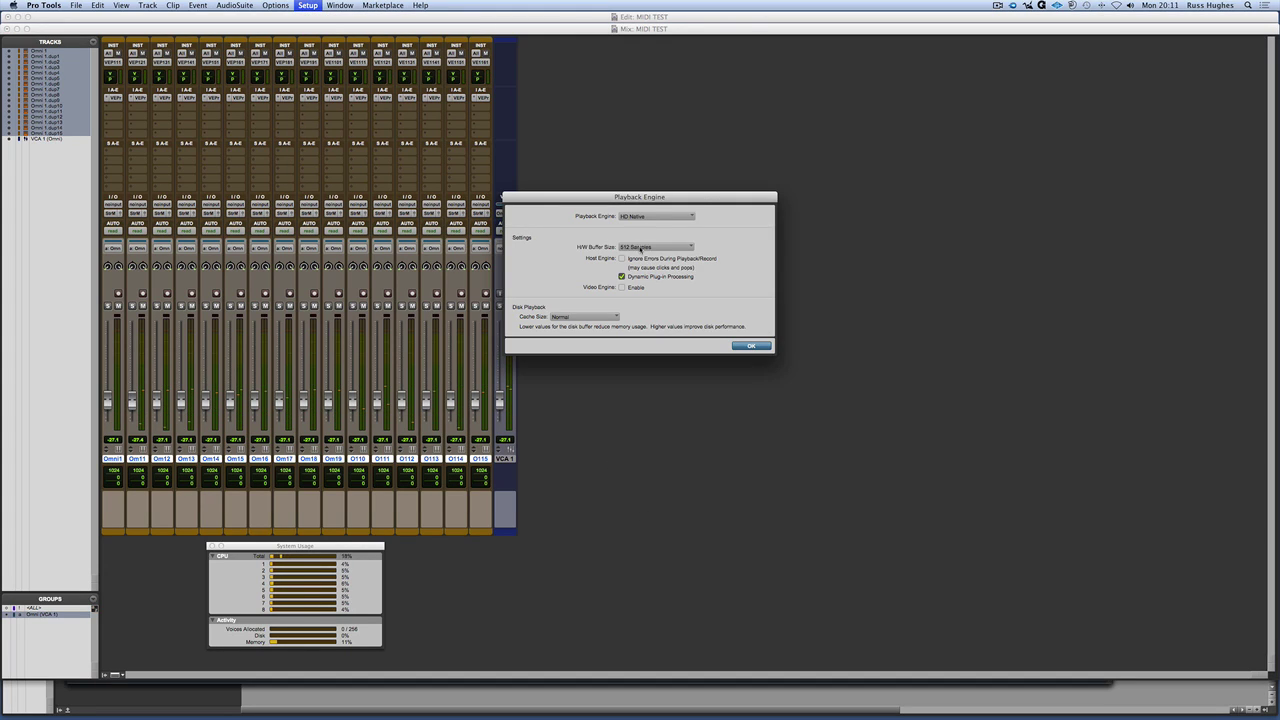
left_click(655, 246)
left_click(659, 276)
left_click(751, 346)
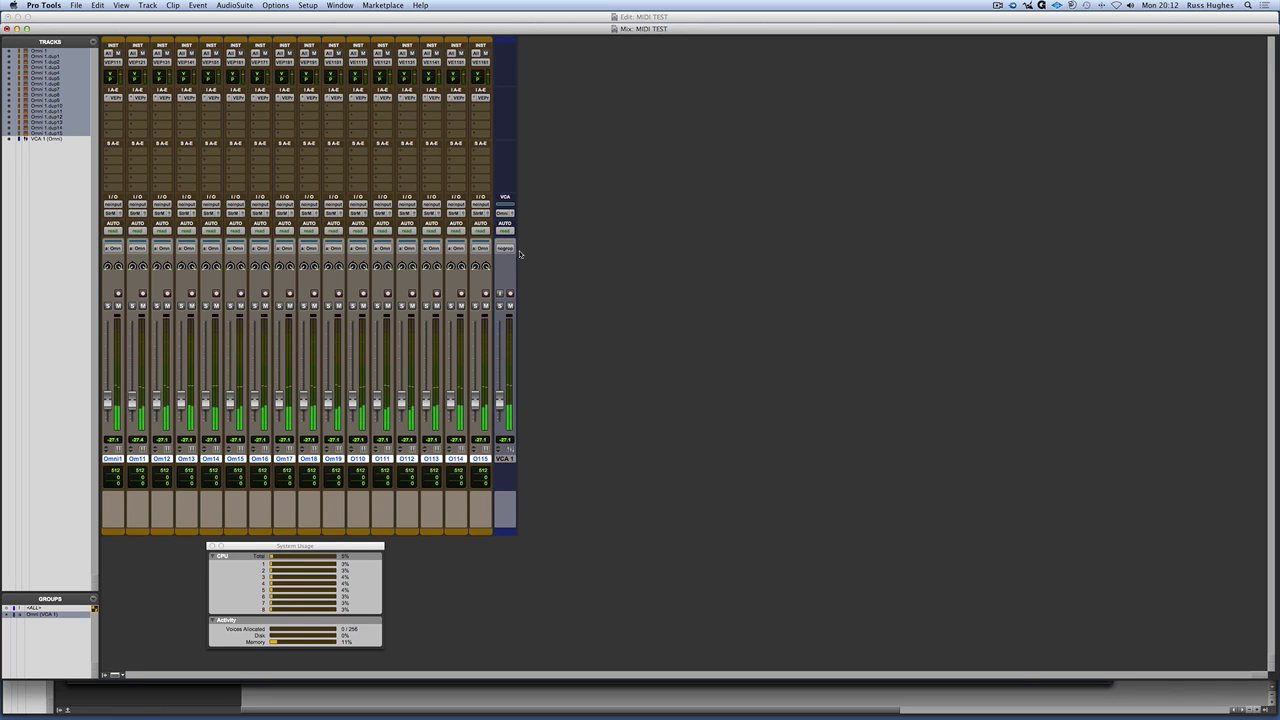
Step: Set the H/W Buffer Size to 128 samples and start playback to test CPU load
left_click(308, 5)
left_click(330, 29)
left_click(650, 247)
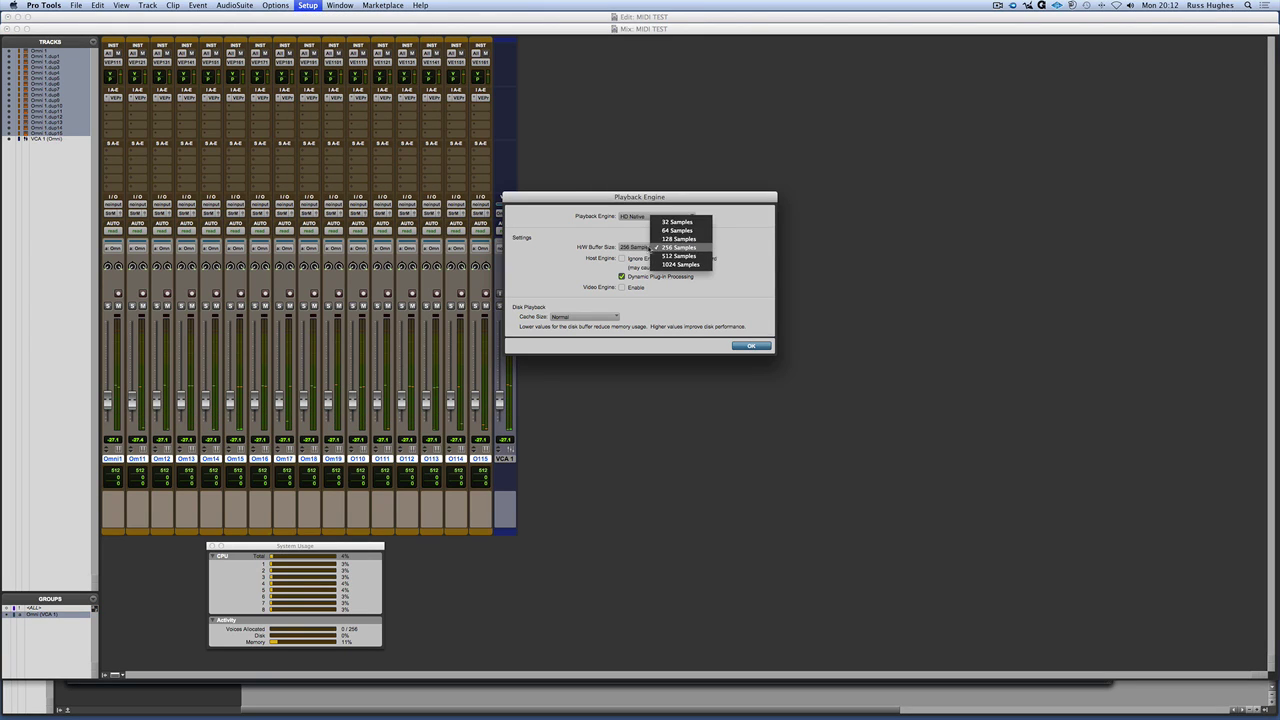
left_click(670, 246)
left_click(745, 345)
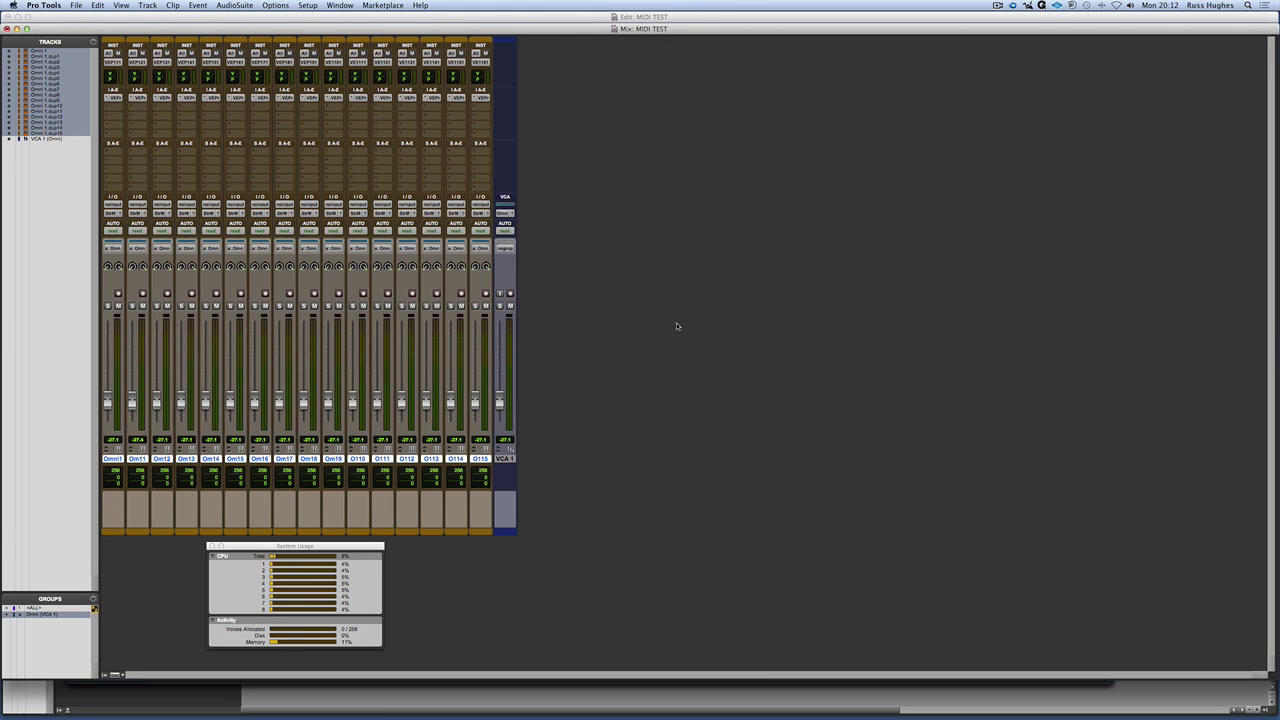
key("space")
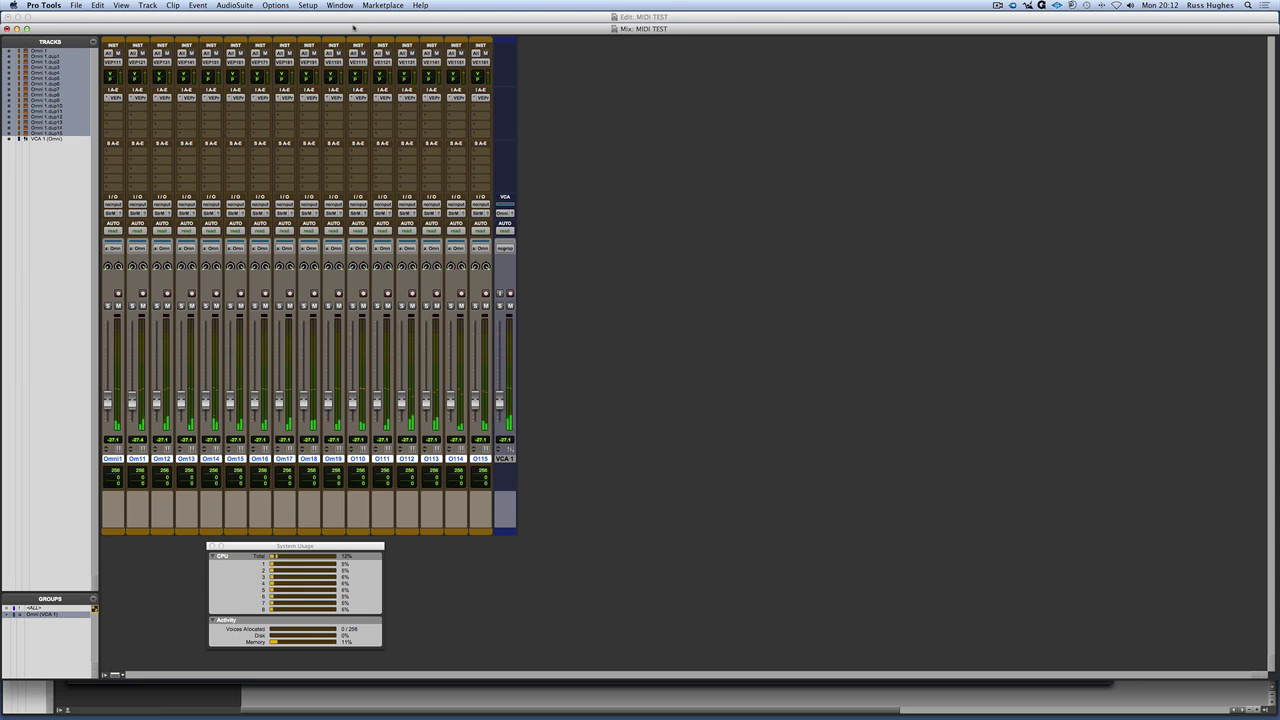
Step: Change the Playback Engine H/W Buffer Size to 64 samples and play the session to check CPU load
left_click(308, 6)
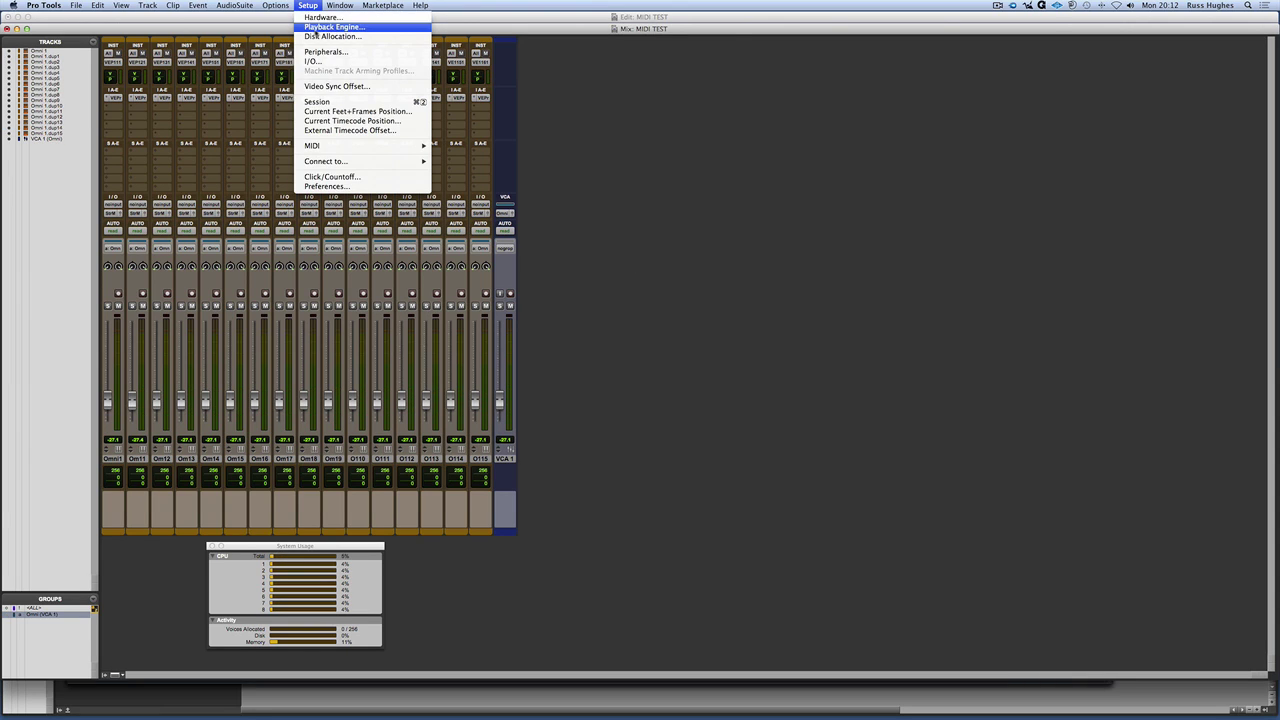
left_click(315, 28)
left_click(630, 247)
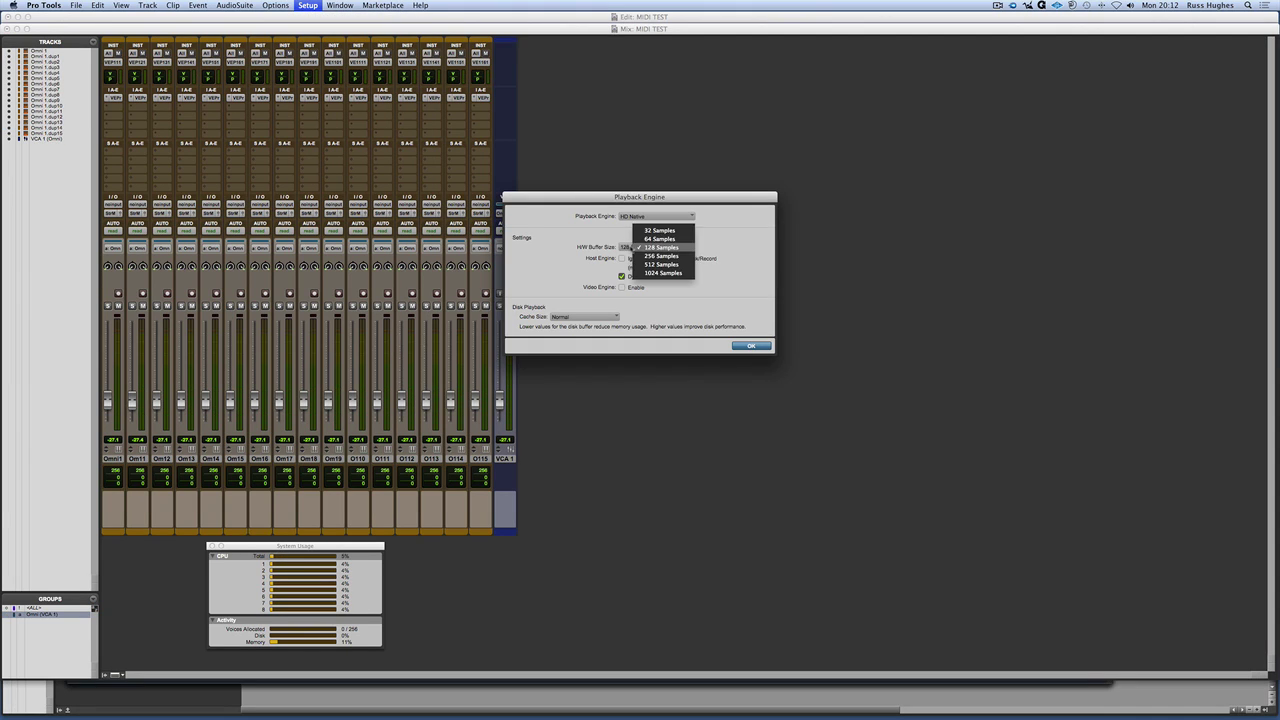
left_click(660, 239)
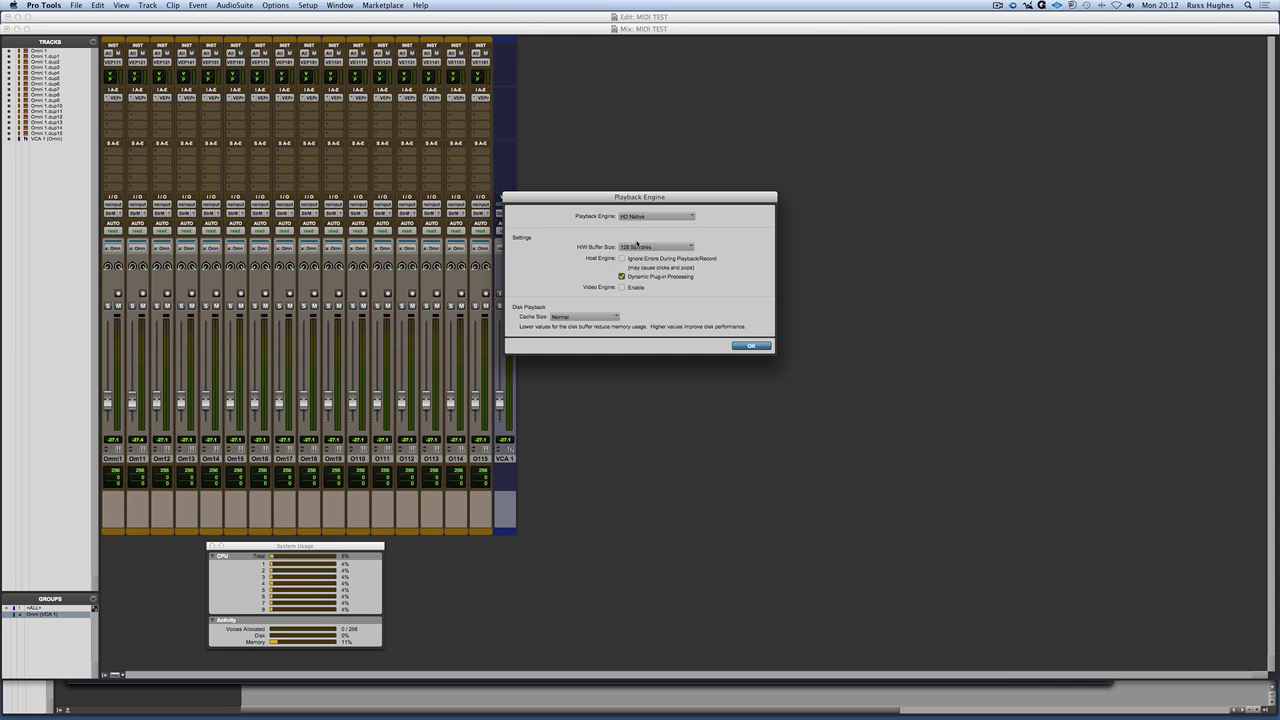
left_click(752, 346)
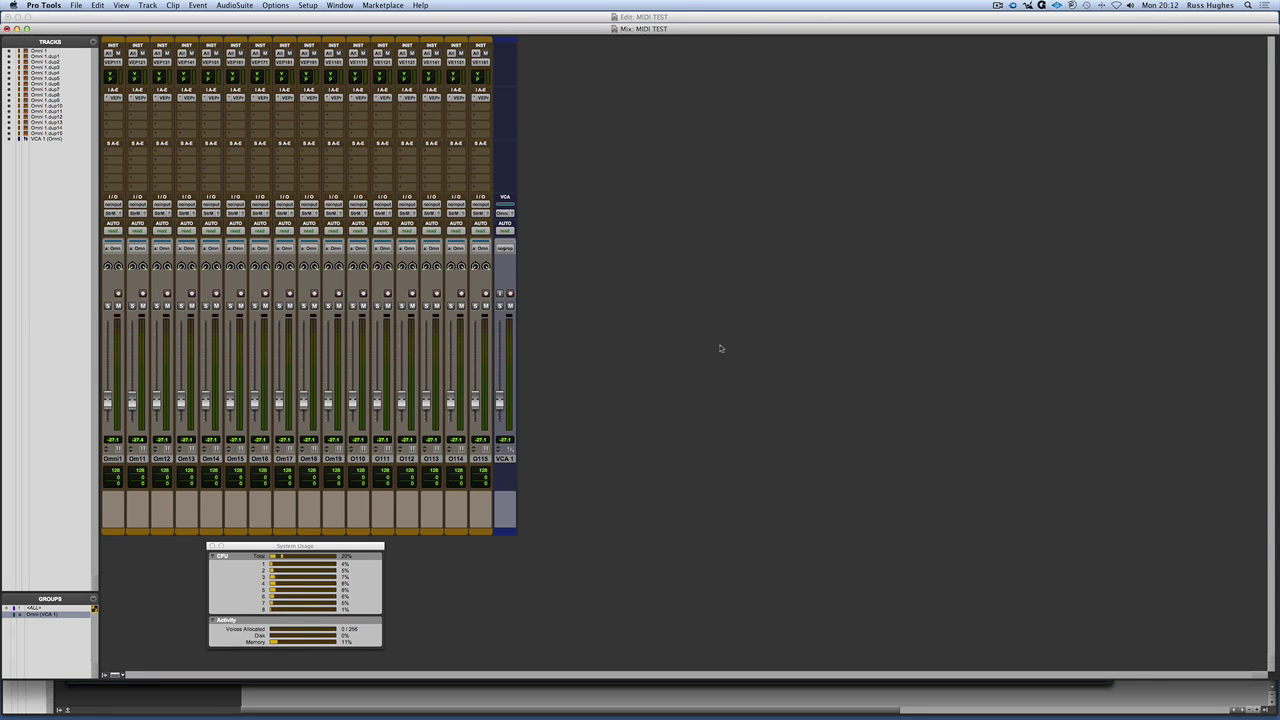
key("space")
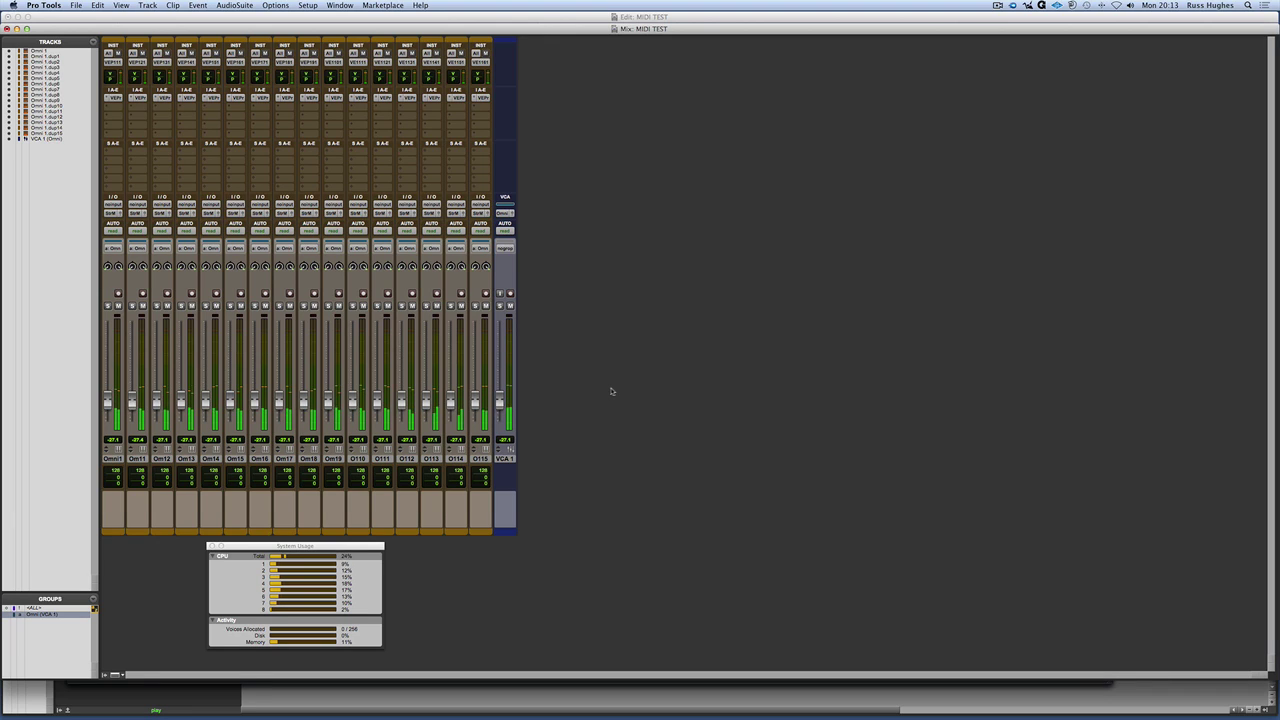
Step: Drop the H/W Buffer Size to 32 samples and run a short start-stop playback test
left_click(307, 5)
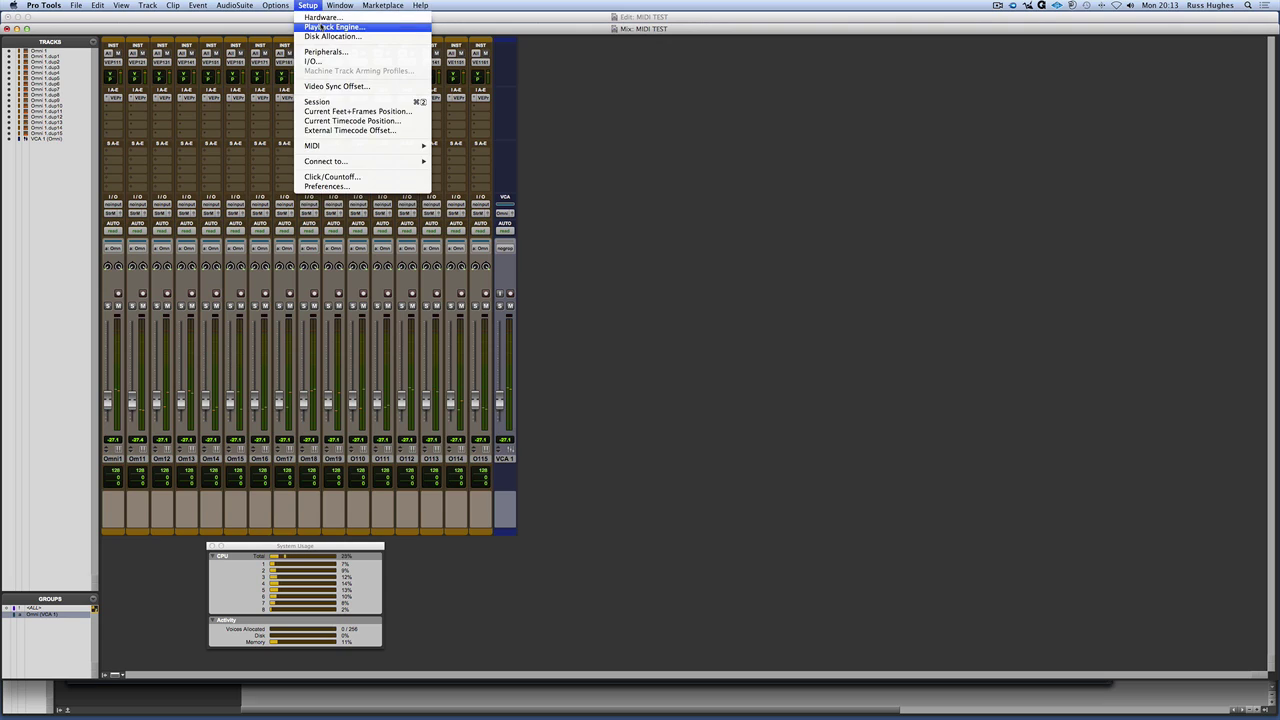
left_click(322, 27)
left_click(638, 247)
left_click(668, 239)
left_click(740, 346)
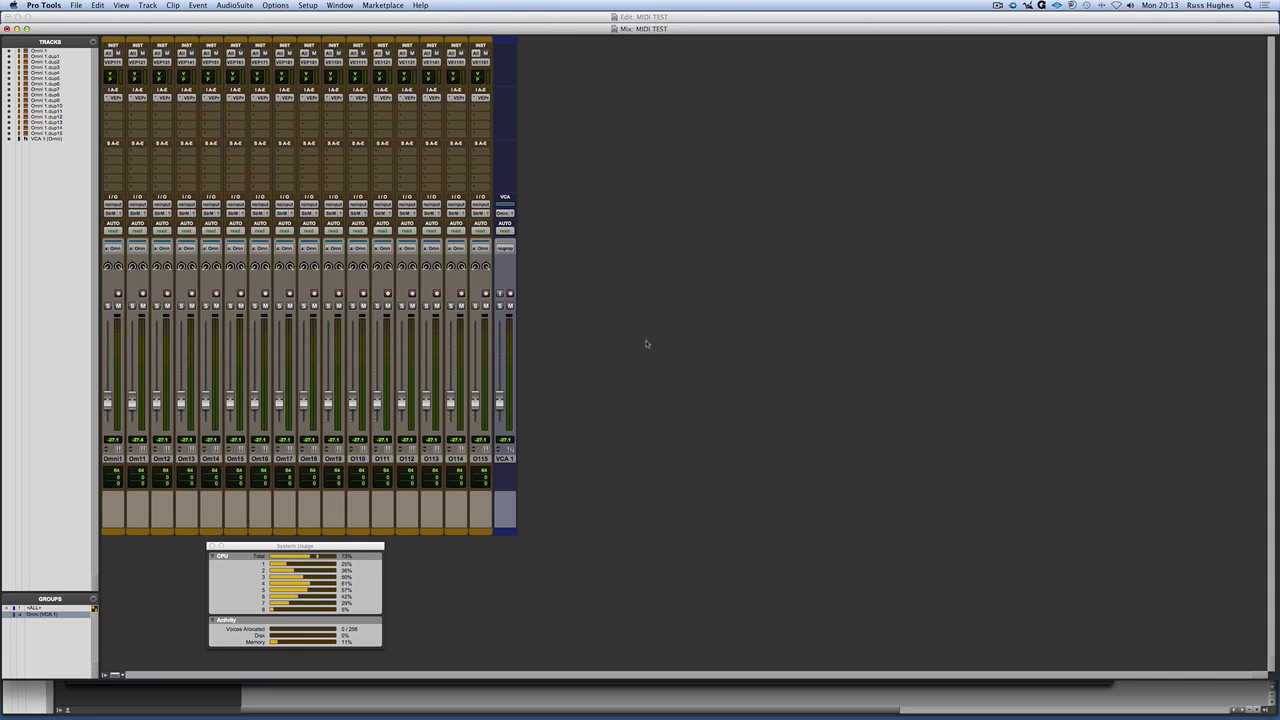
key("space")
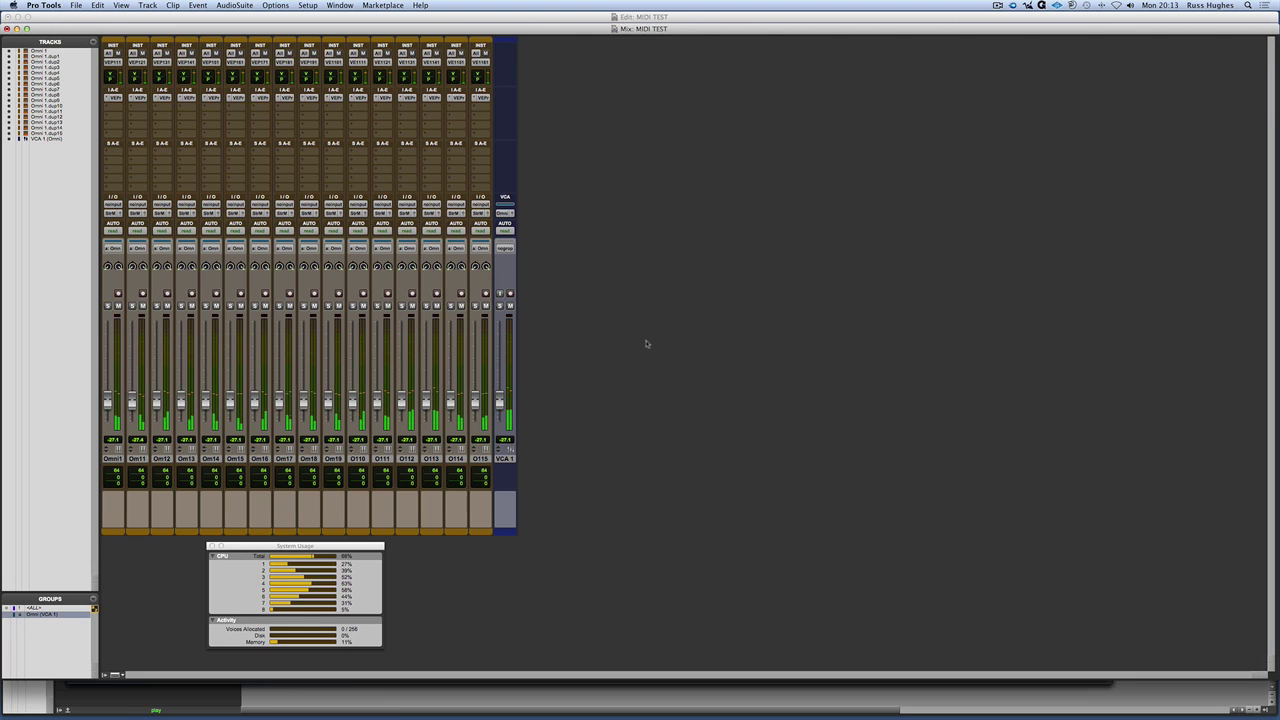
key("space")
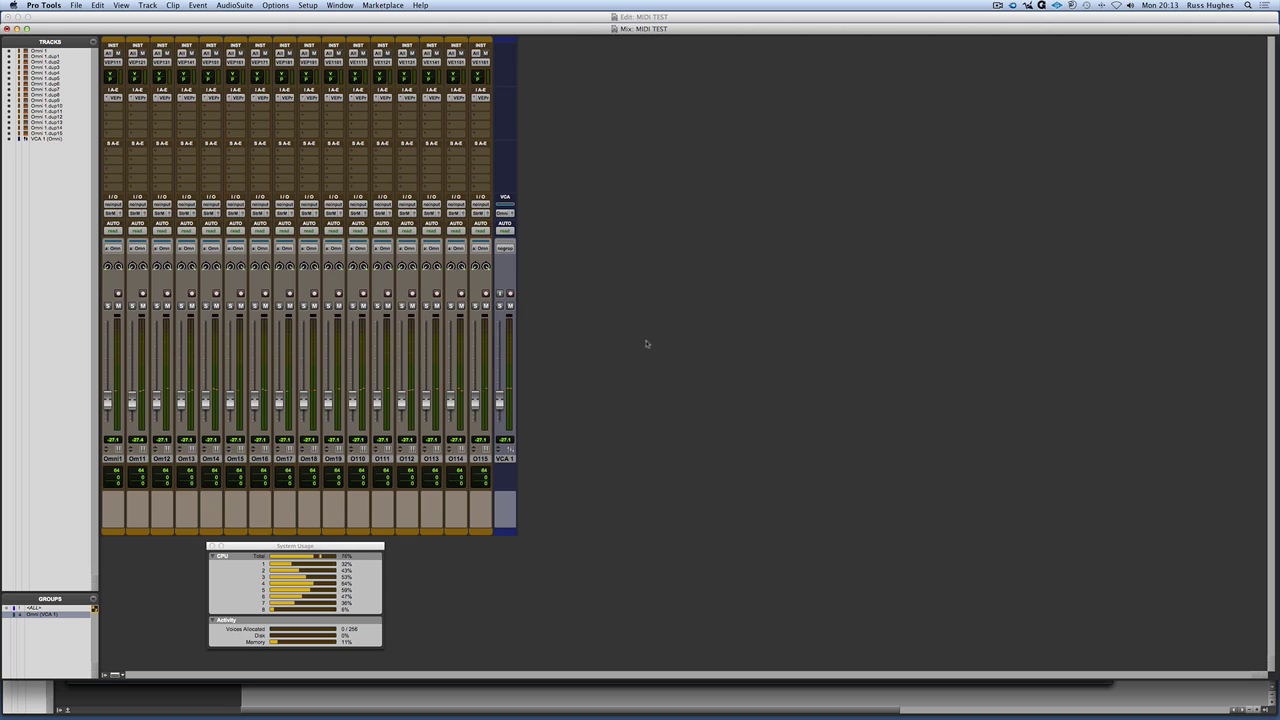
Step: Return the H/W Buffer Size to 1024 samples and save the MIDI TEST session
left_click(307, 6)
left_click(325, 24)
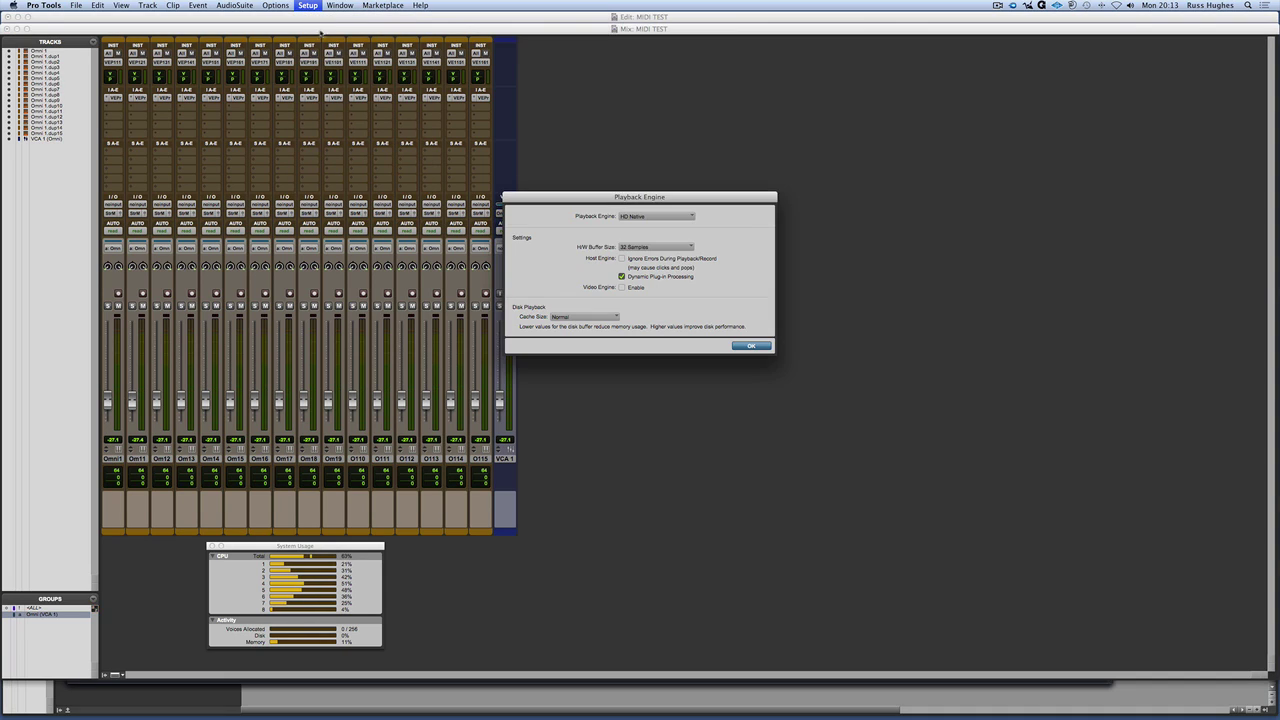
left_click(658, 247)
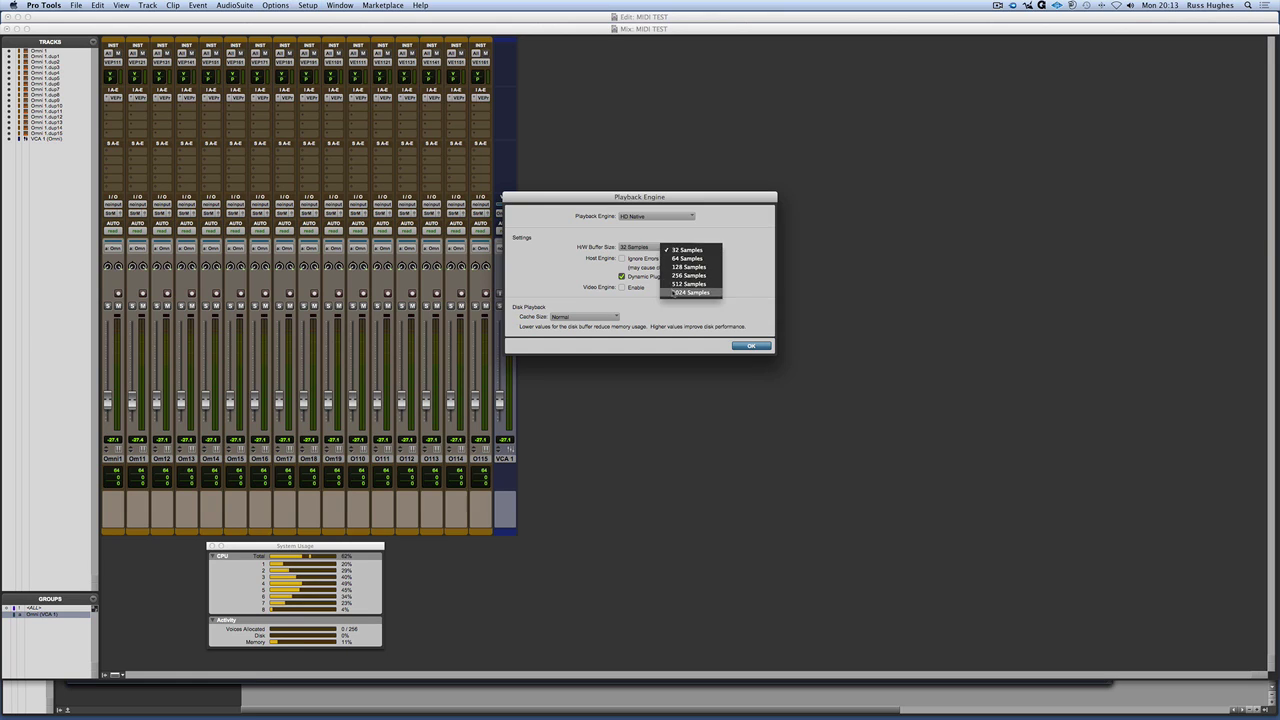
left_click(690, 301)
left_click(742, 346)
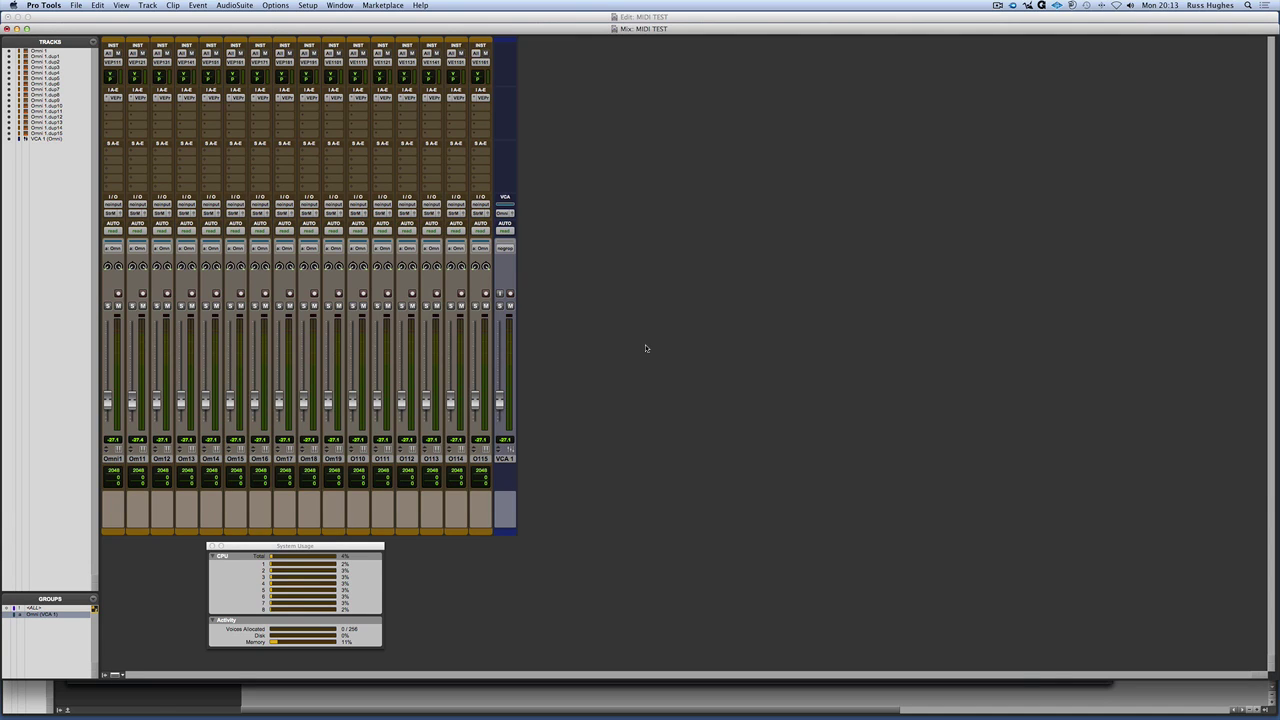
key("super+s")
Step: Select Omni1 through all sixteen Omni tracks and duplicate them with all data options kept
left_click(117, 459)
left_click(480, 459, "shift")
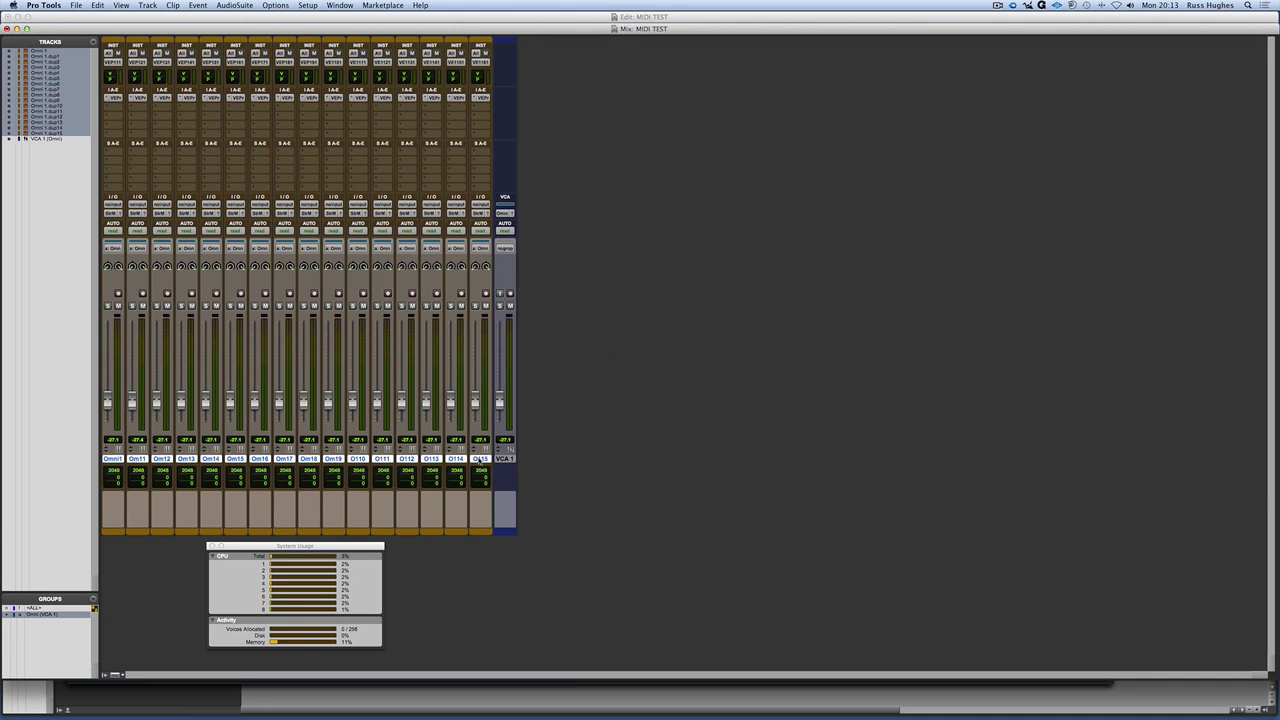
right_click(478, 458)
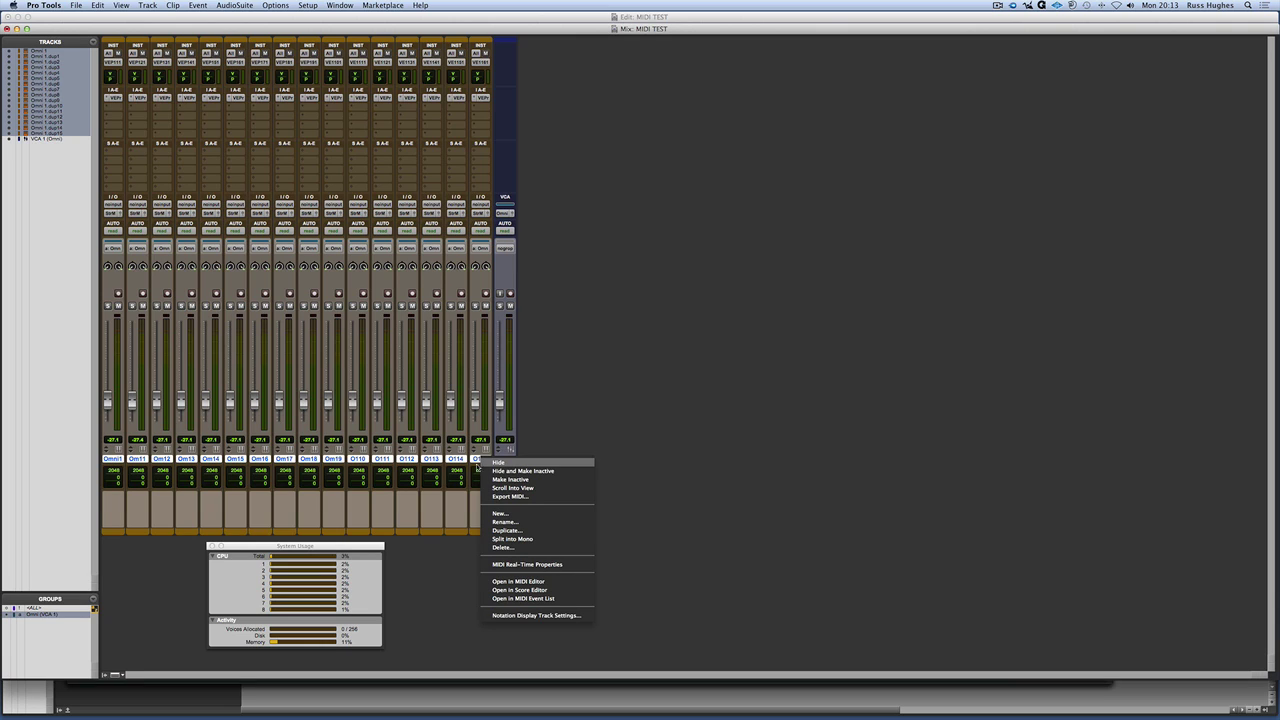
left_click(500, 530)
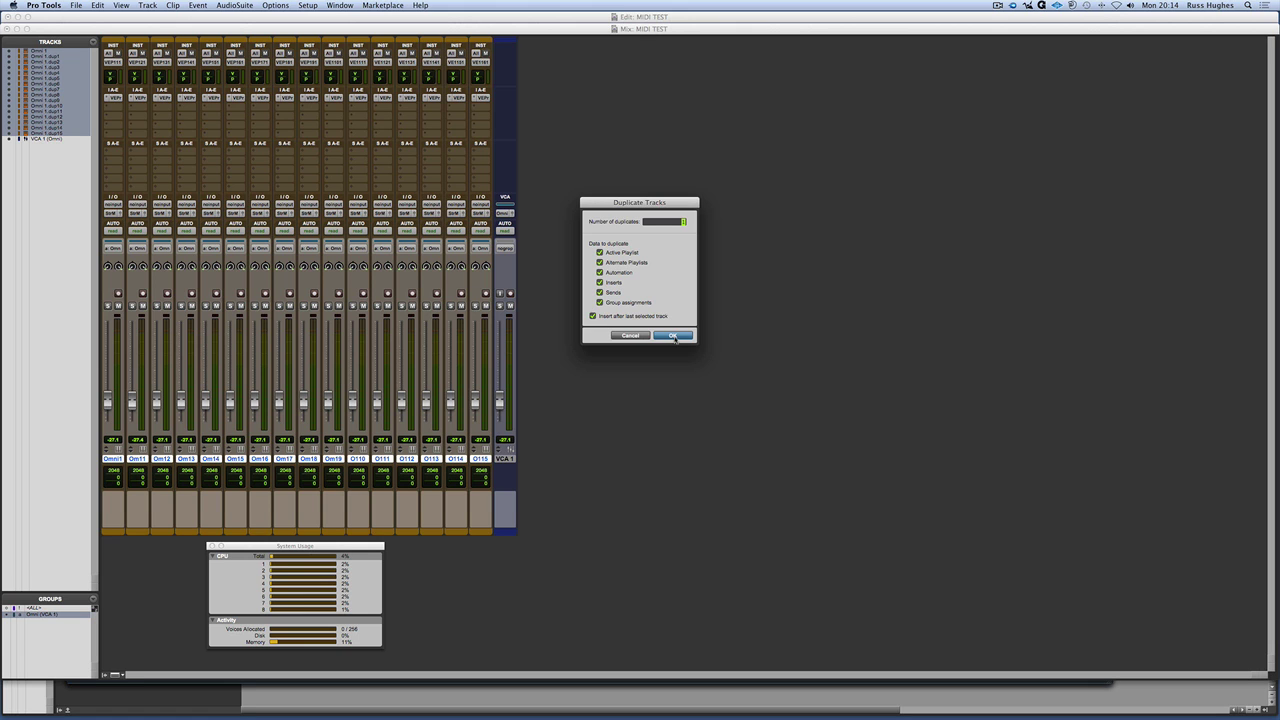
left_click(674, 336)
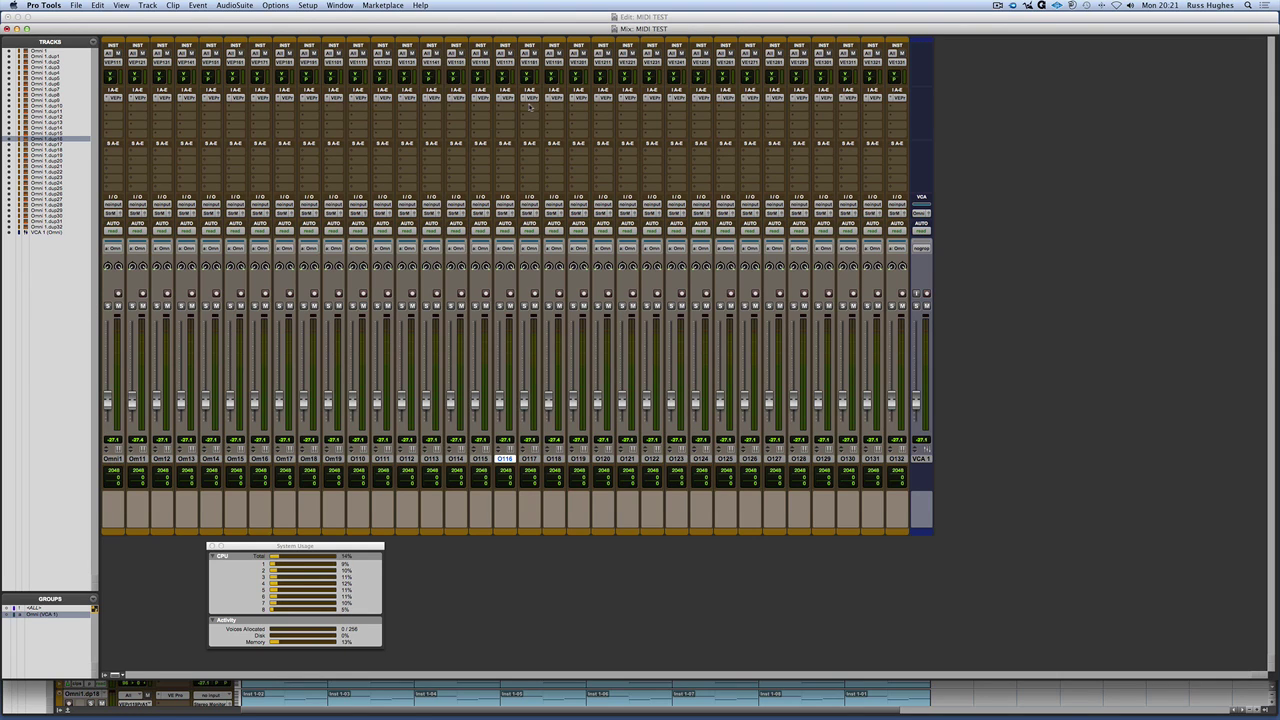
Step: Confirm the Playback Engine buffer is still 1024 samples and play the 32-track session
left_click(307, 5)
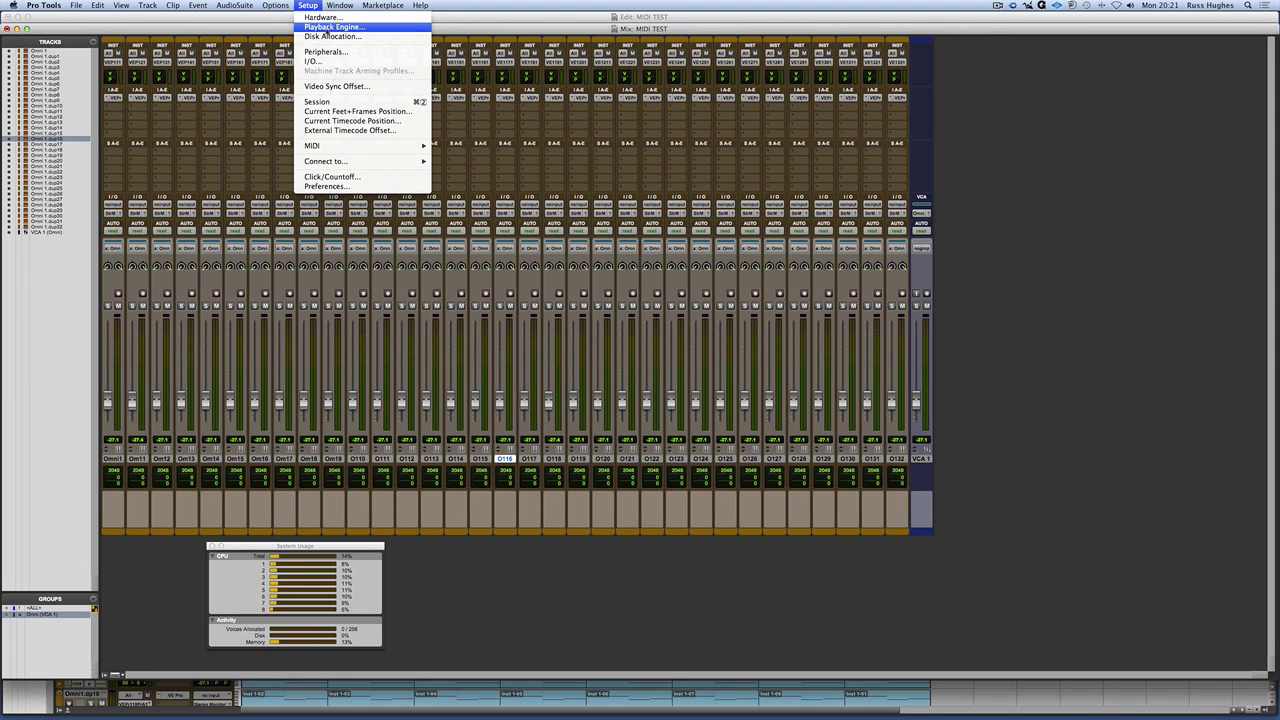
left_click(322, 34)
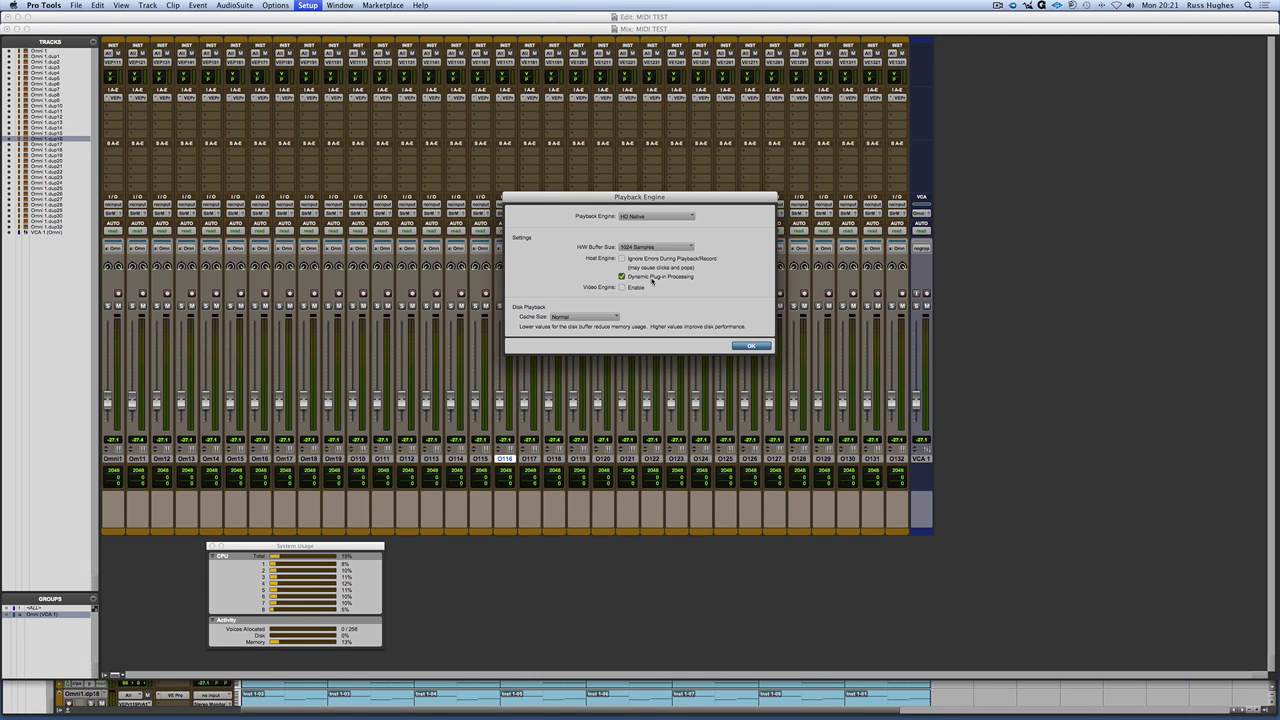
left_click(741, 347)
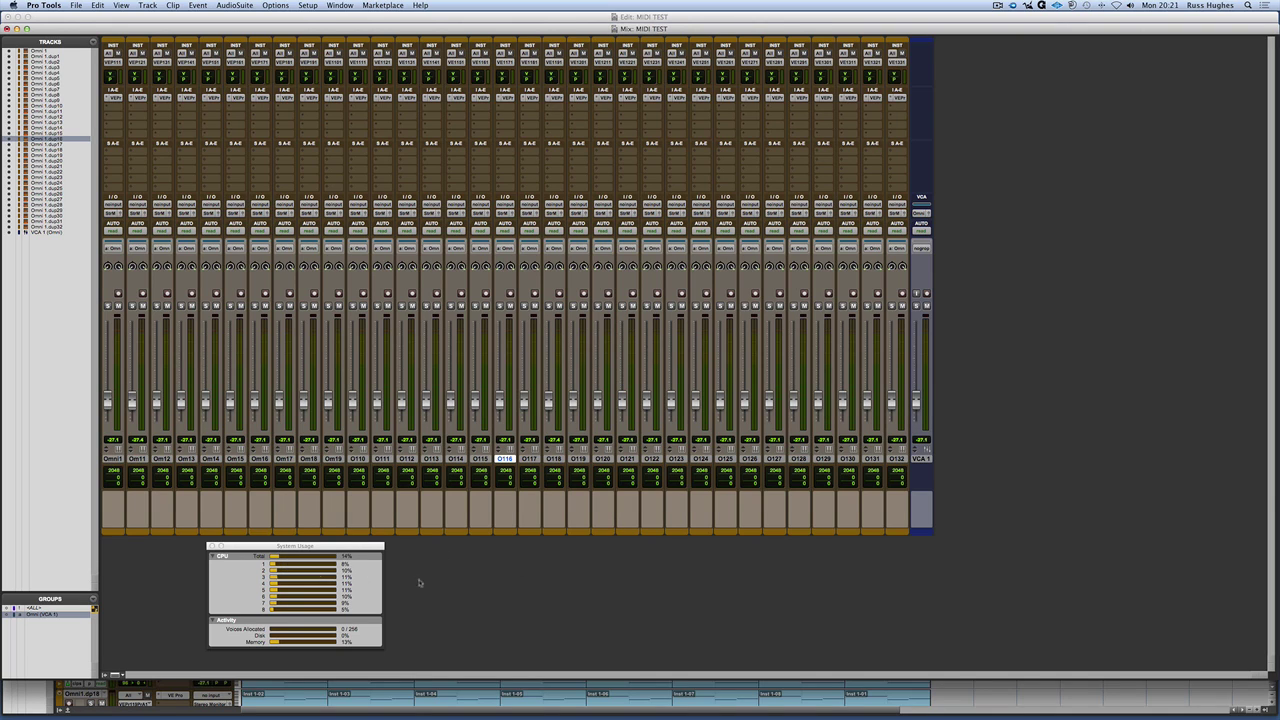
key("space")
Step: Lower the H/W Buffer Size to 512 samples and play the 32-track session
left_click(340, 5)
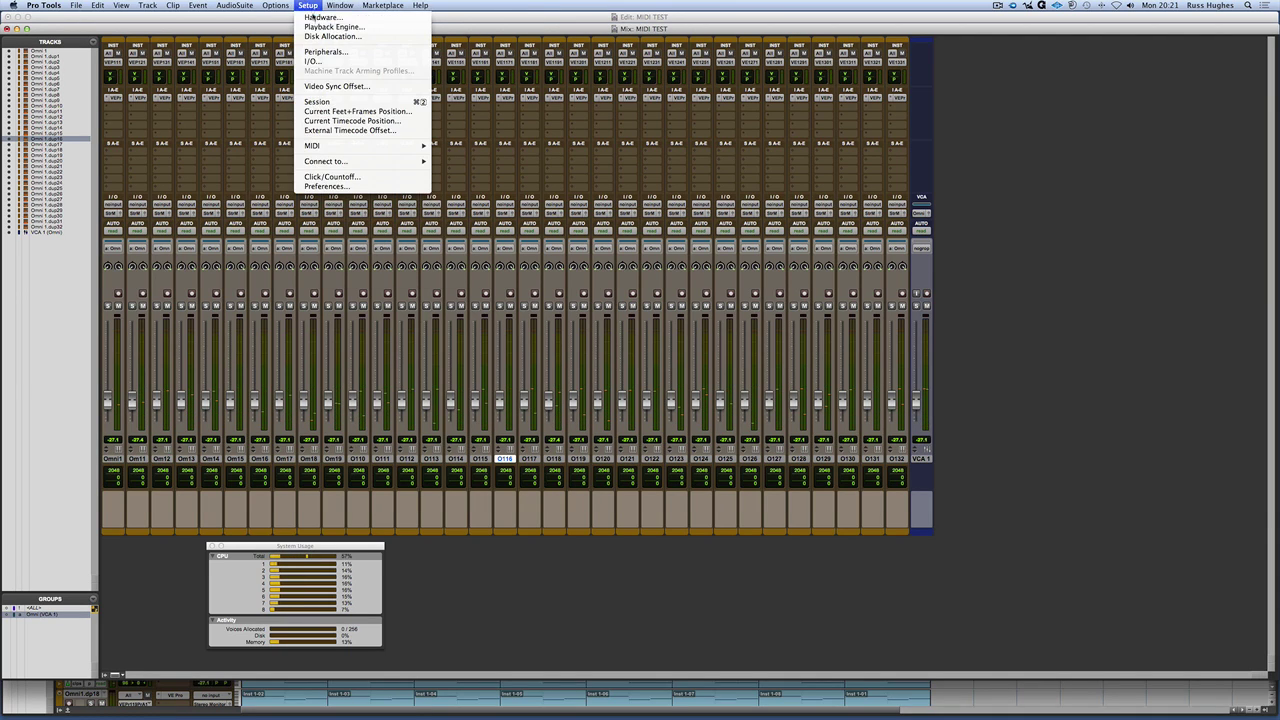
left_click(318, 27)
left_click(659, 251)
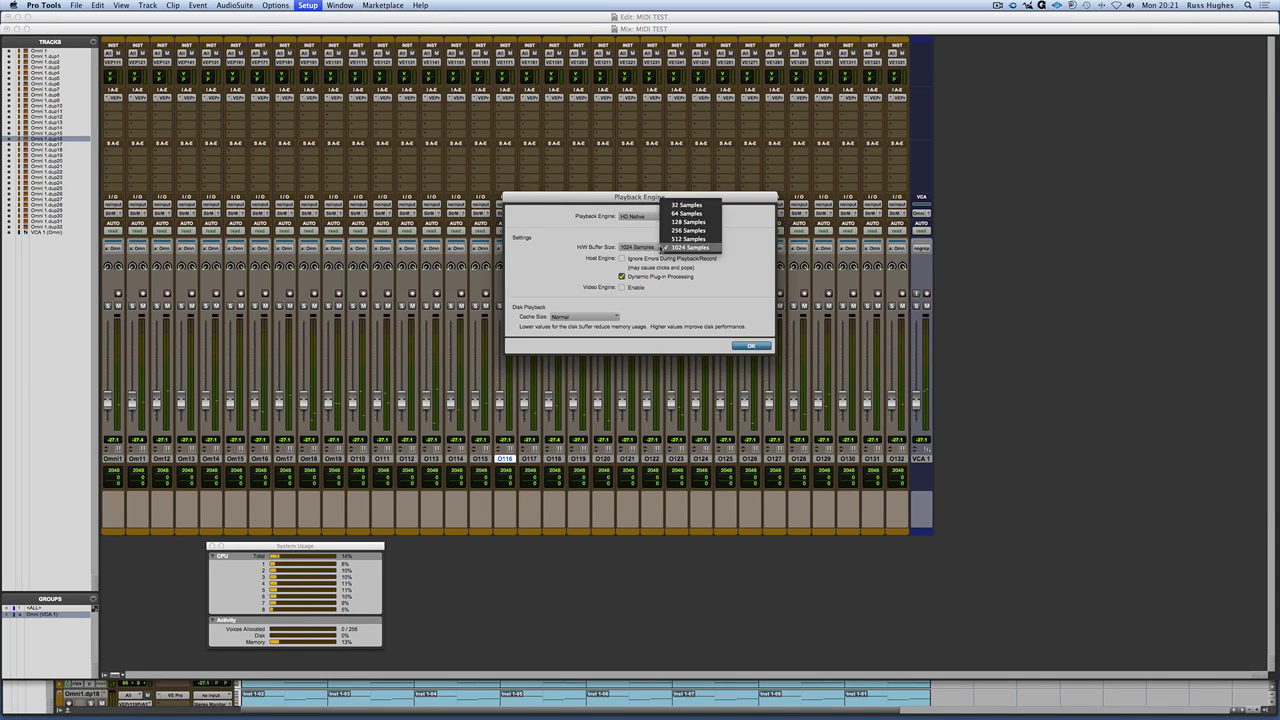
left_click(675, 238)
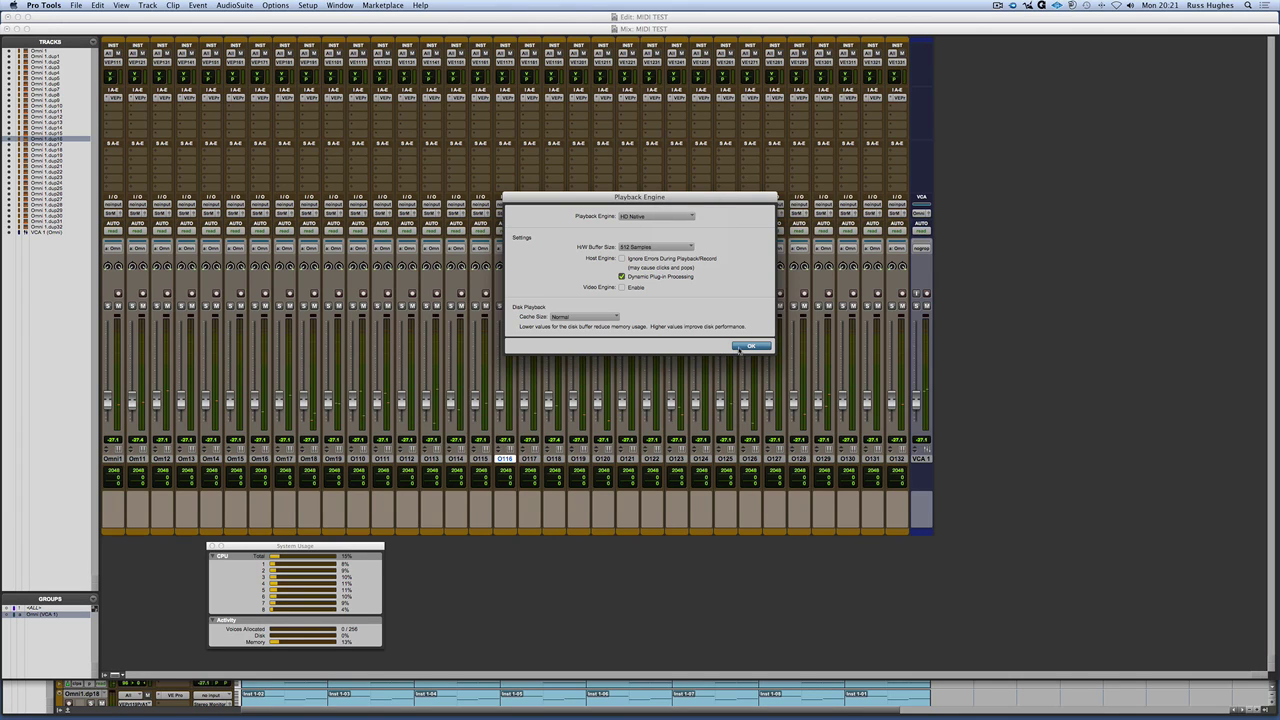
left_click(740, 347)
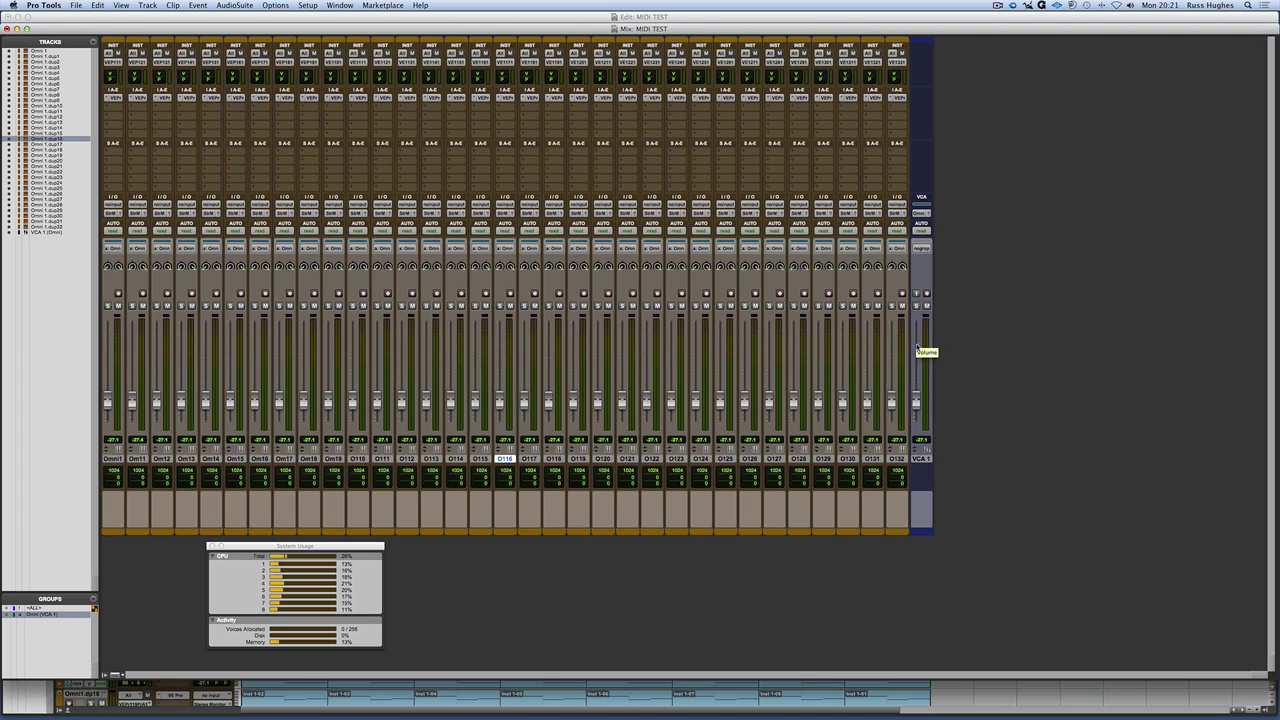
key("space")
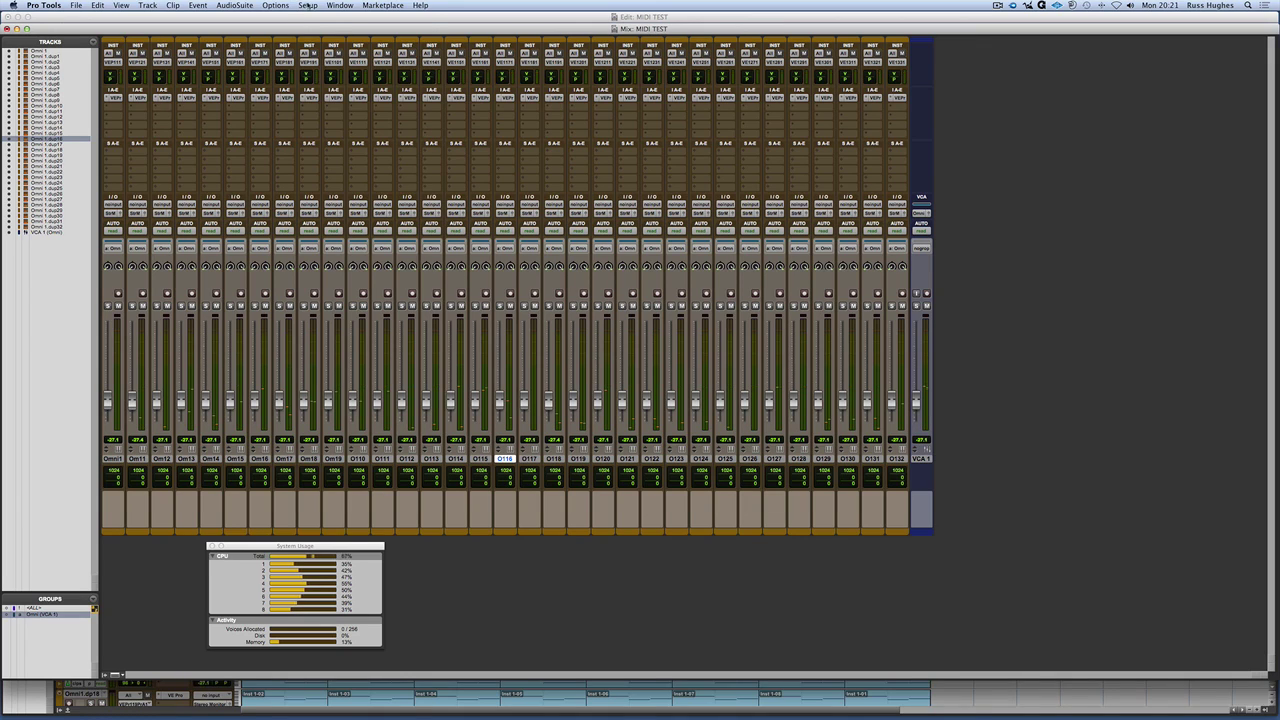
Step: Reapply 512 samples in the Playback Engine so the strips update, then restart playback
left_click(308, 5)
left_click(335, 32)
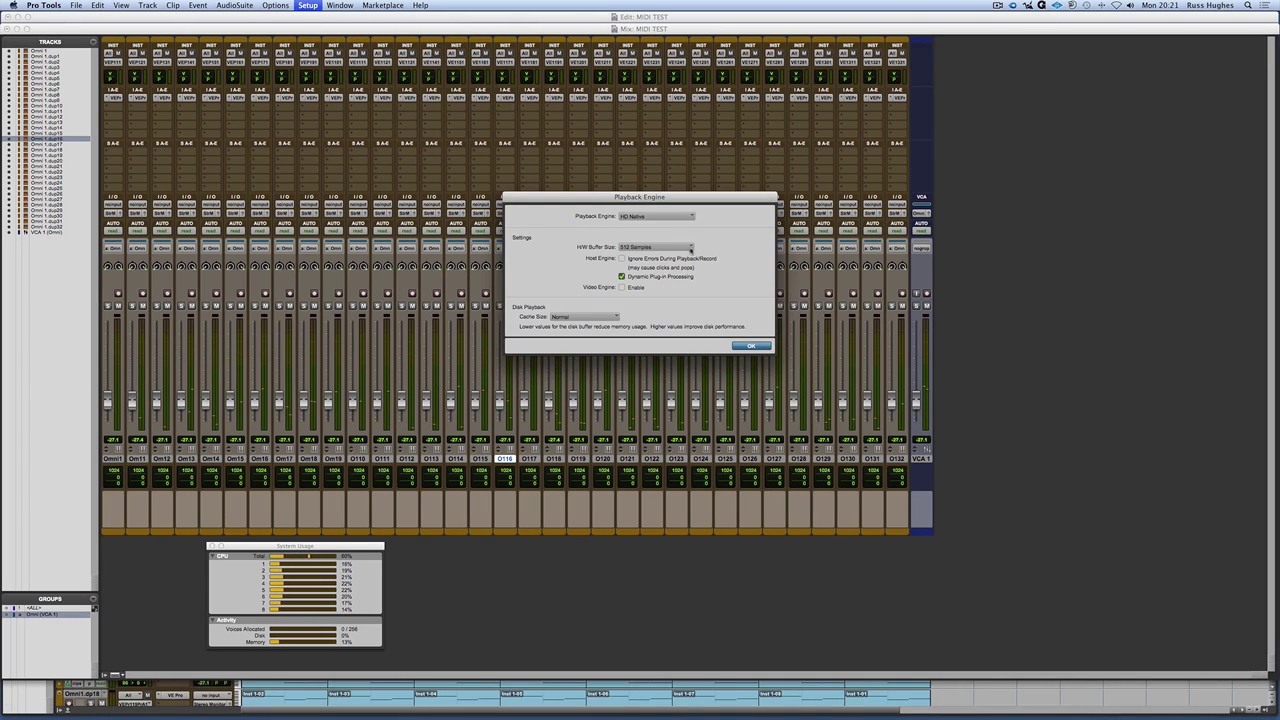
left_click(689, 248)
left_click(694, 269)
left_click(750, 346)
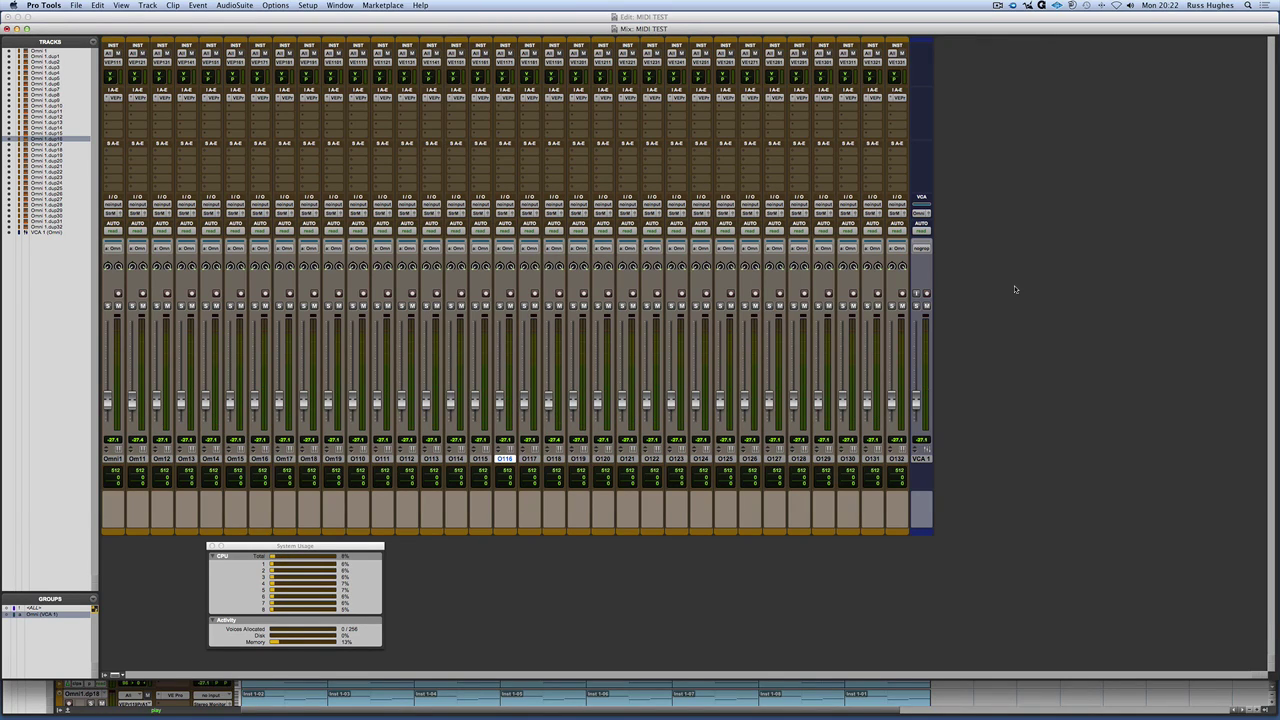
key("space")
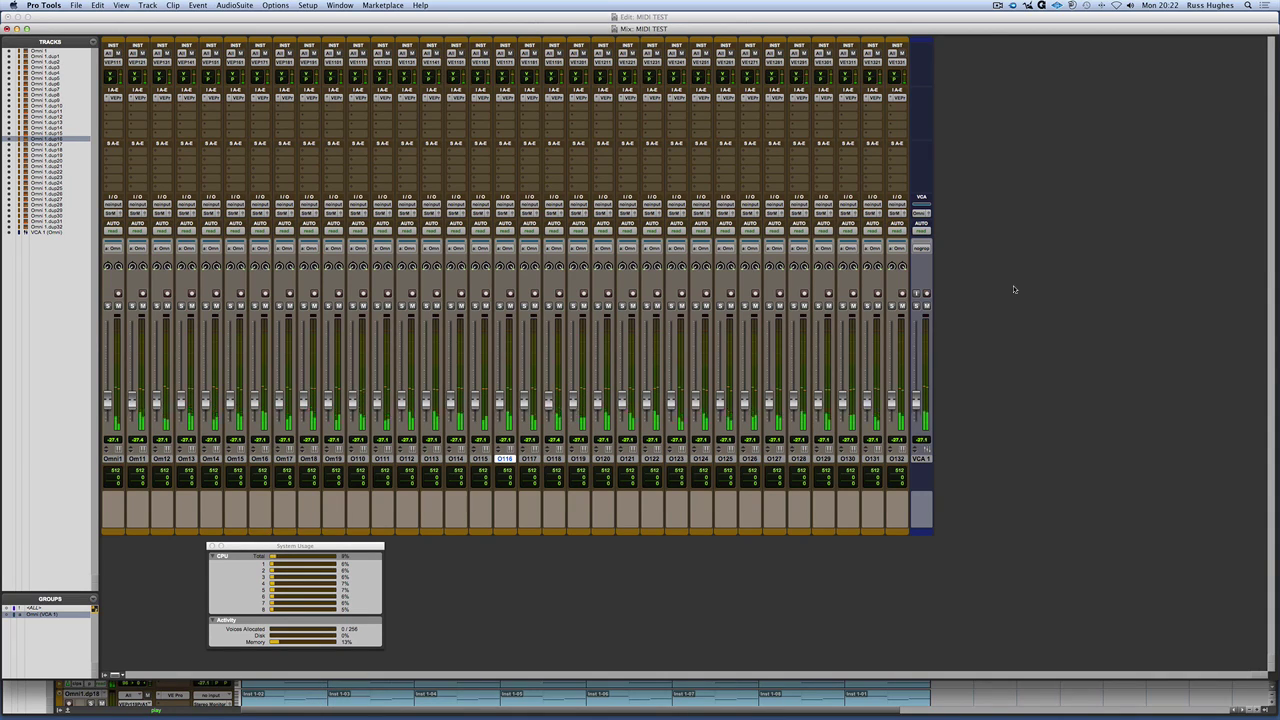
Step: Set the H/W Buffer Size to 128 samples and play all 32 Omni tracks
left_click(308, 5)
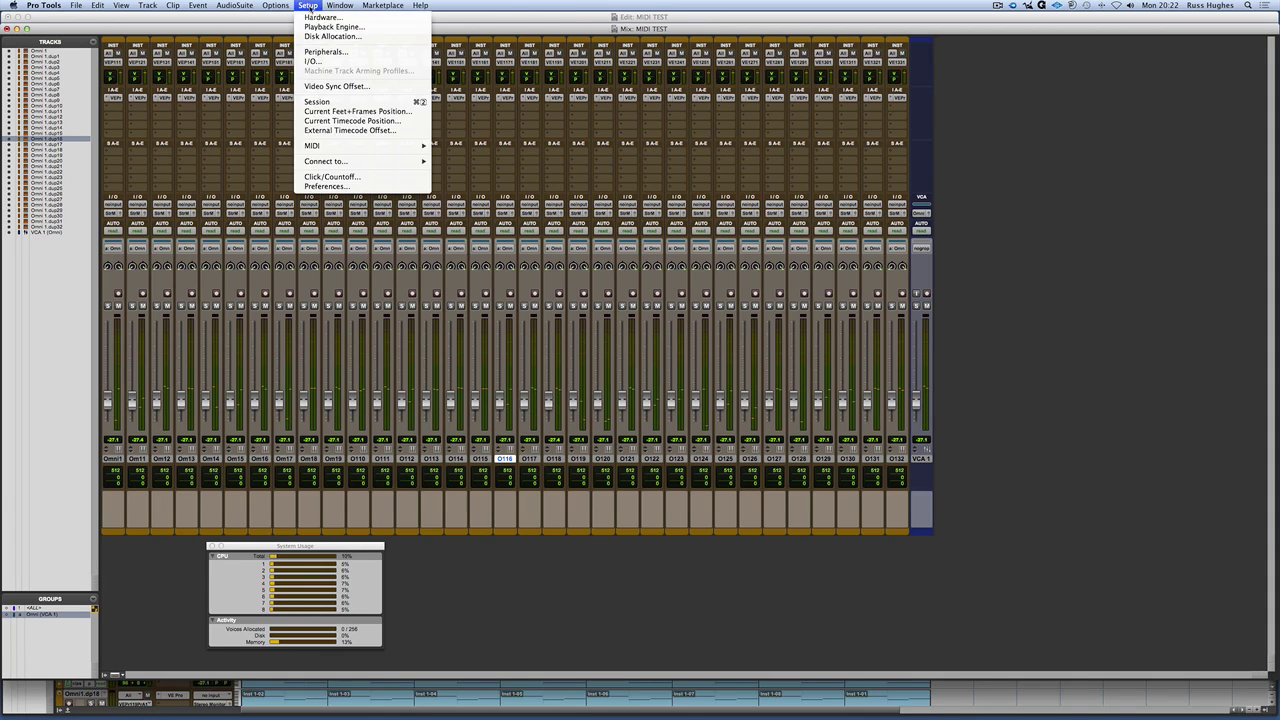
left_click(335, 27)
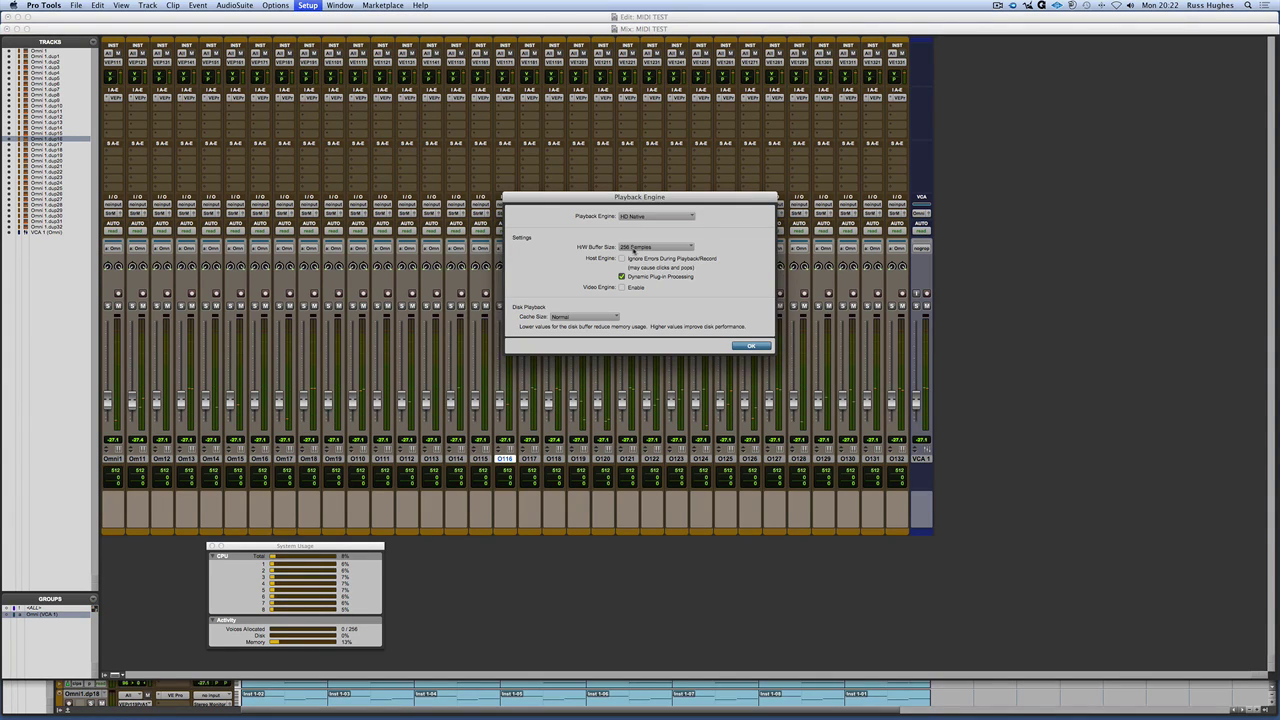
left_click(633, 248)
left_click(644, 236)
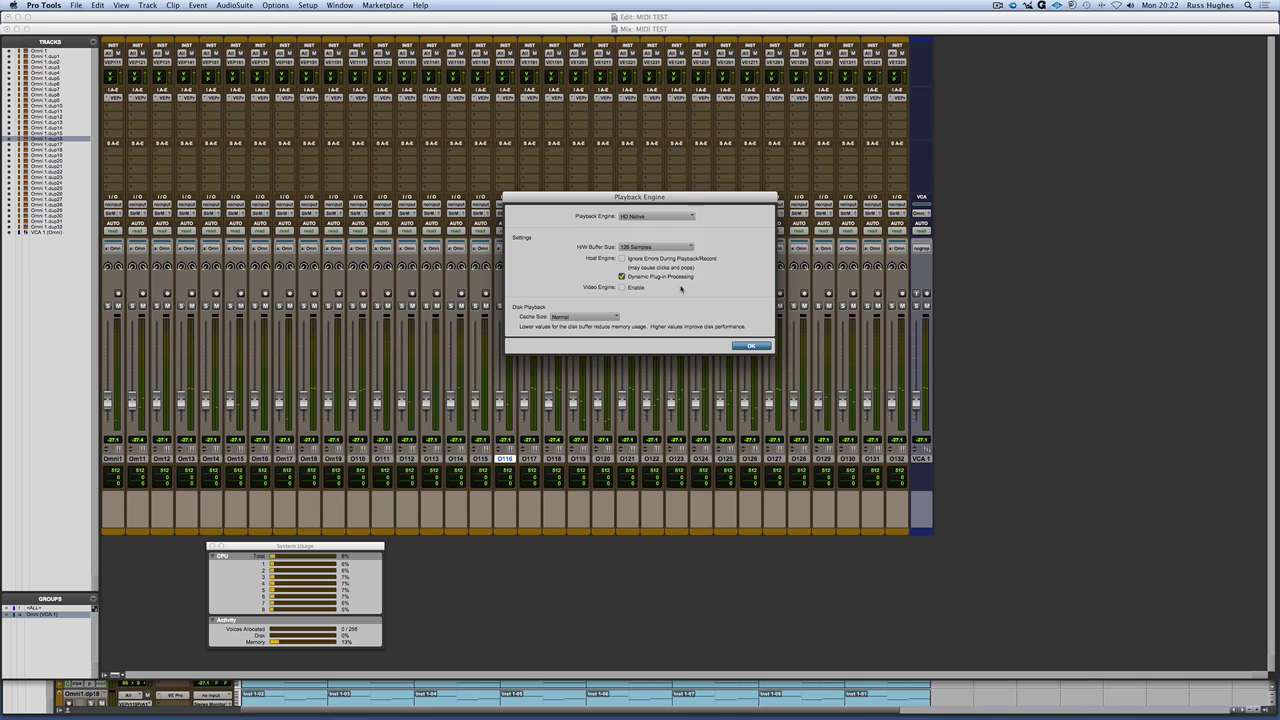
left_click(750, 345)
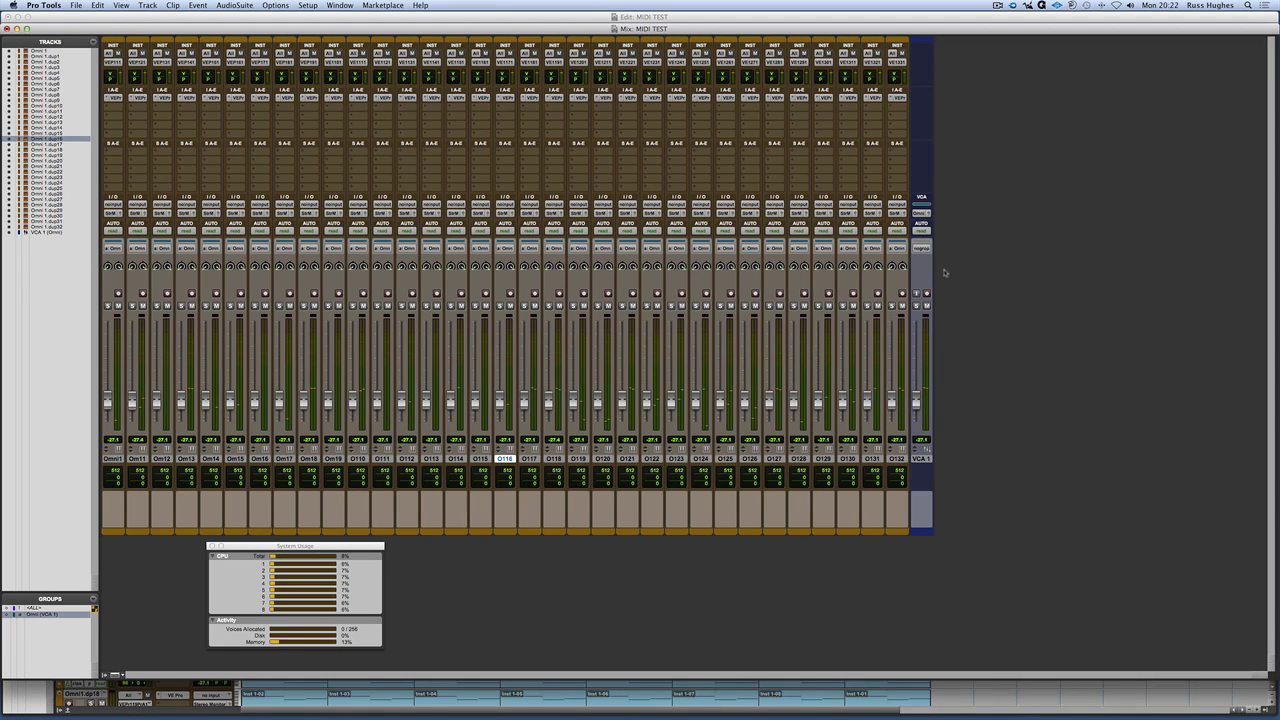
key("space")
Step: Reconfirm the 128-sample buffer in the Playback Engine and restart playback
left_click(308, 5)
left_click(330, 27)
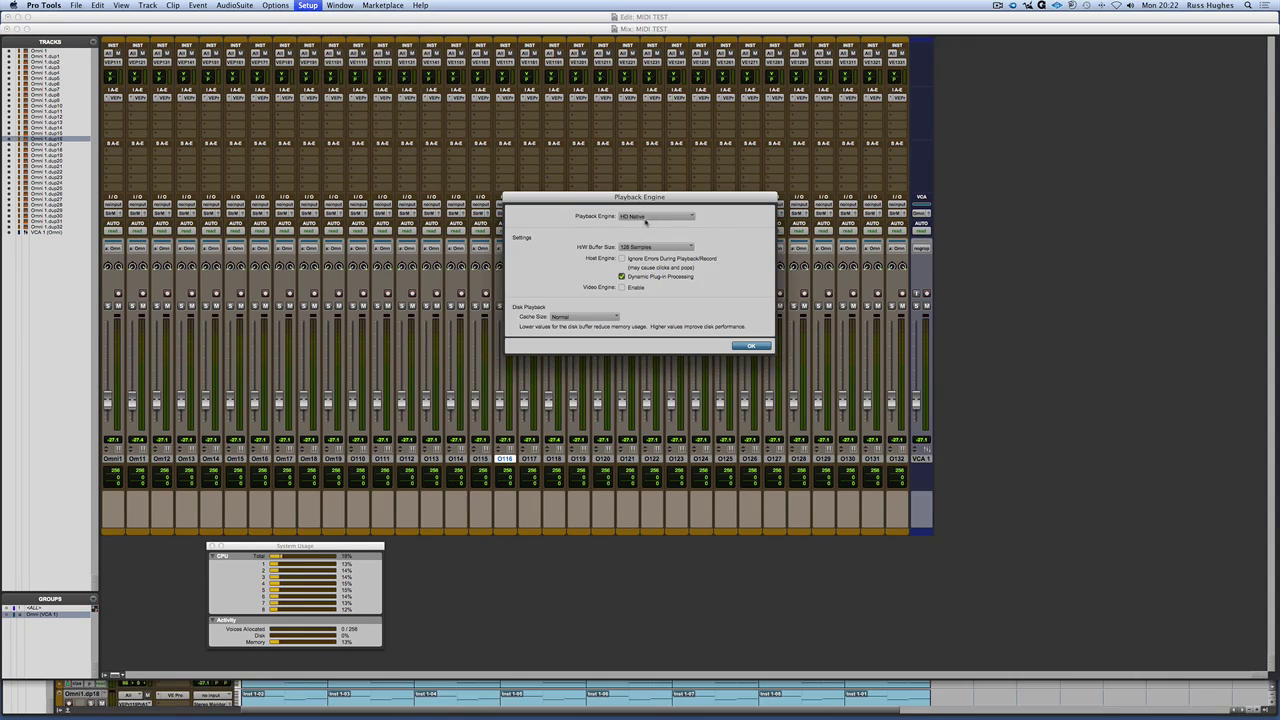
left_click(647, 247)
left_click(650, 248)
left_click(748, 346)
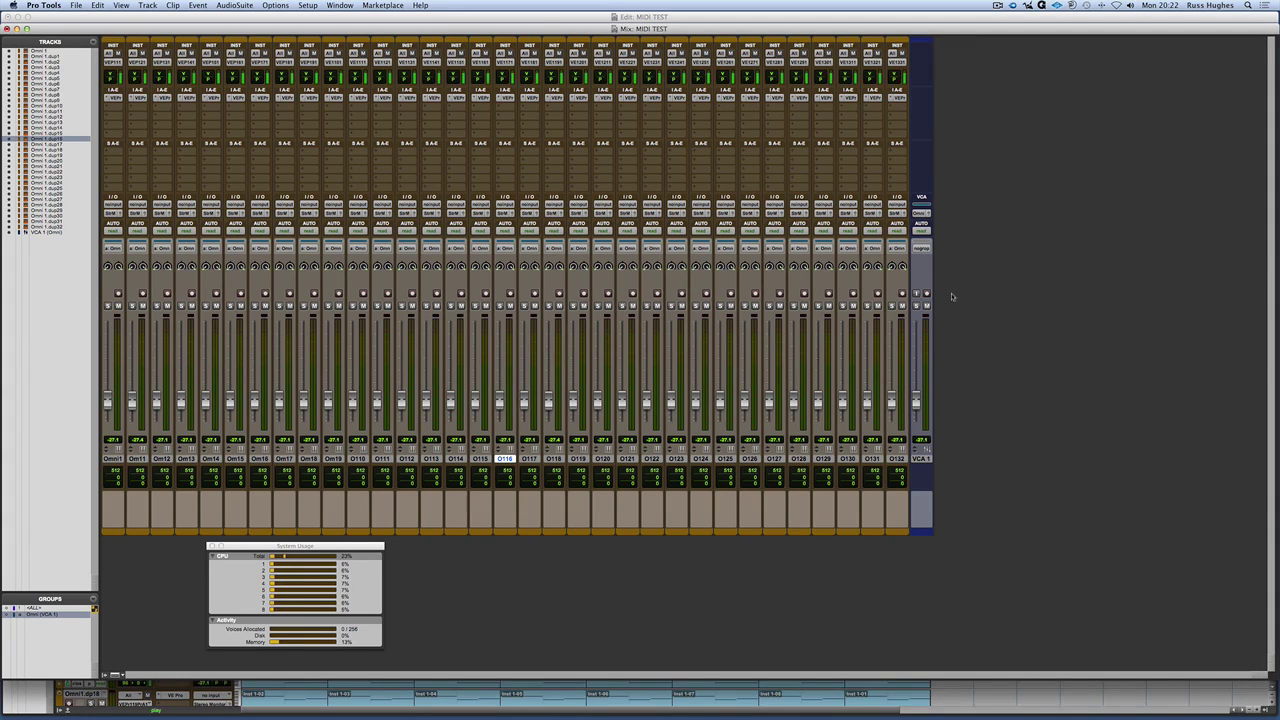
key("space")
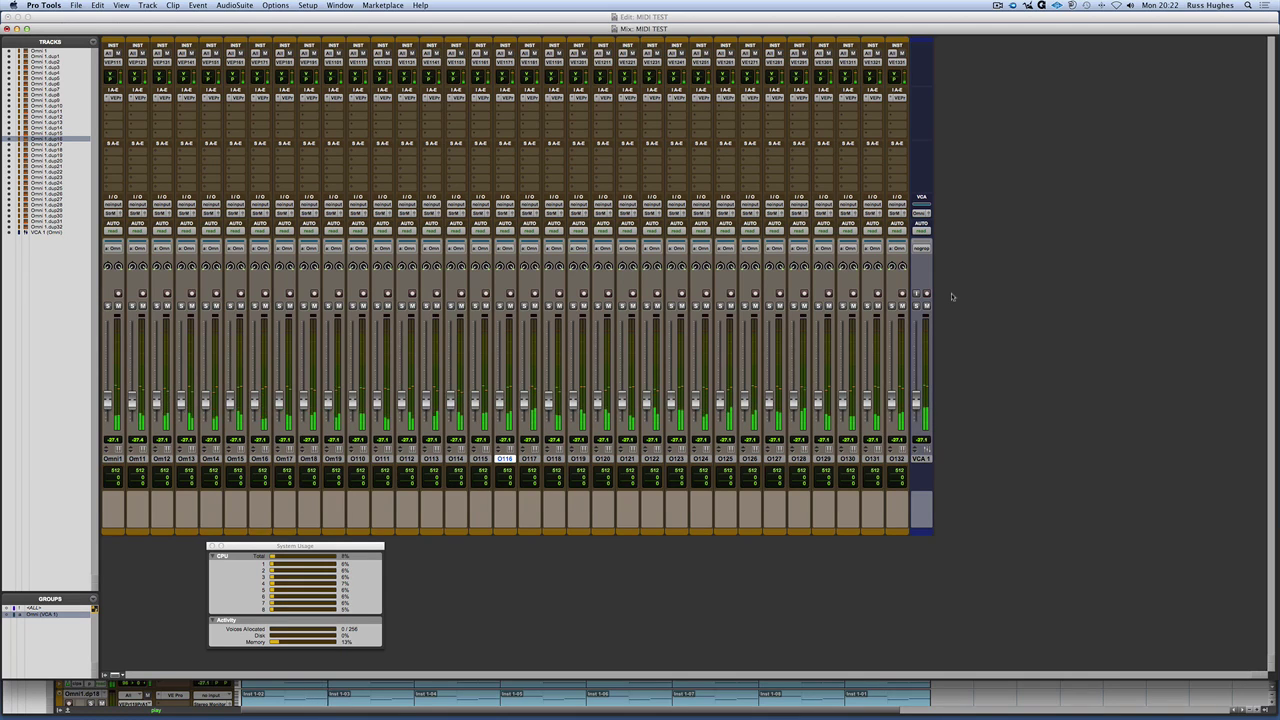
Step: Show the Edit window with all 32 tracks shrunk to small height, and stop playback
key("super+equal")
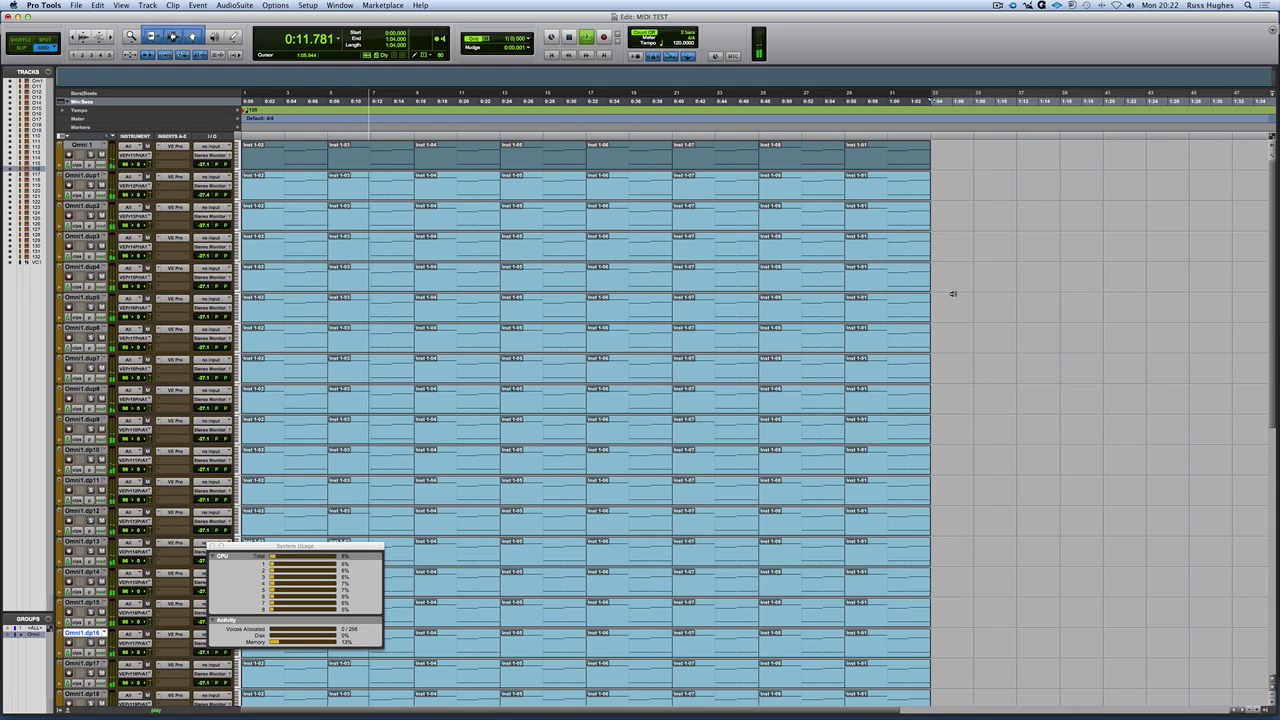
key("ctrl+alt+Down")
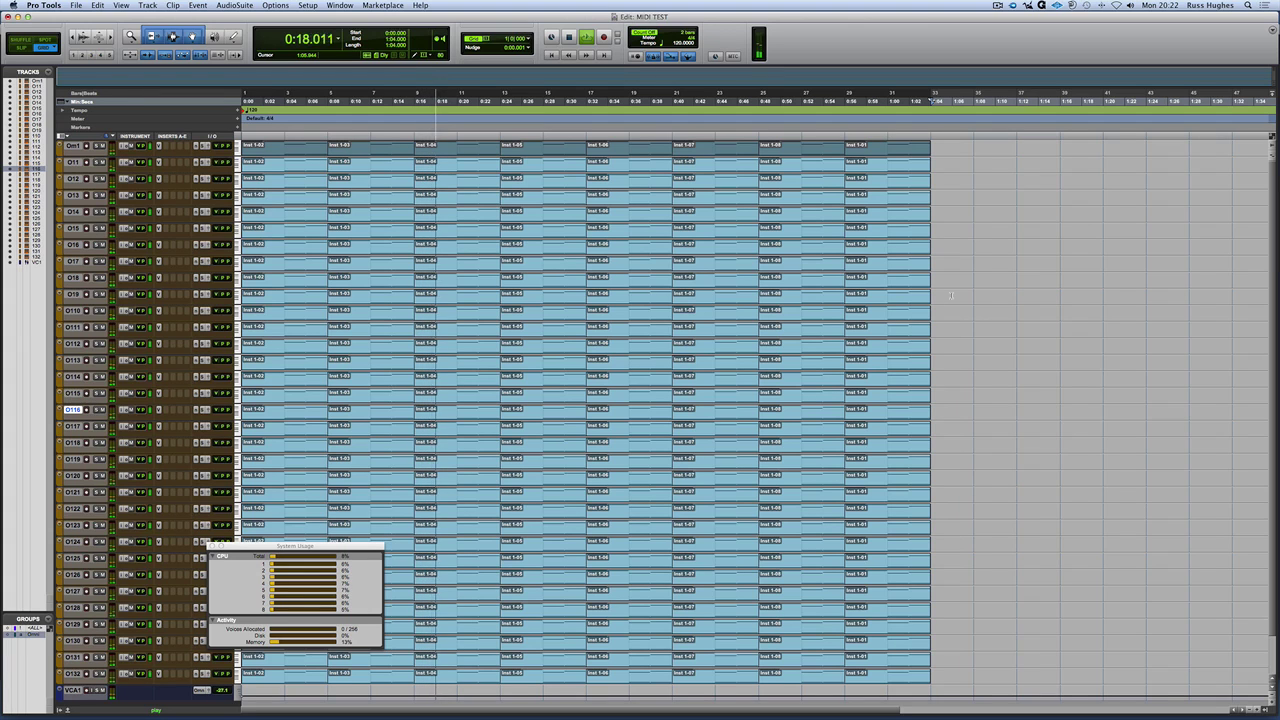
key("space")
Step: Switch back to the Mix window showing the 32 Omni strips
key("super+equal")
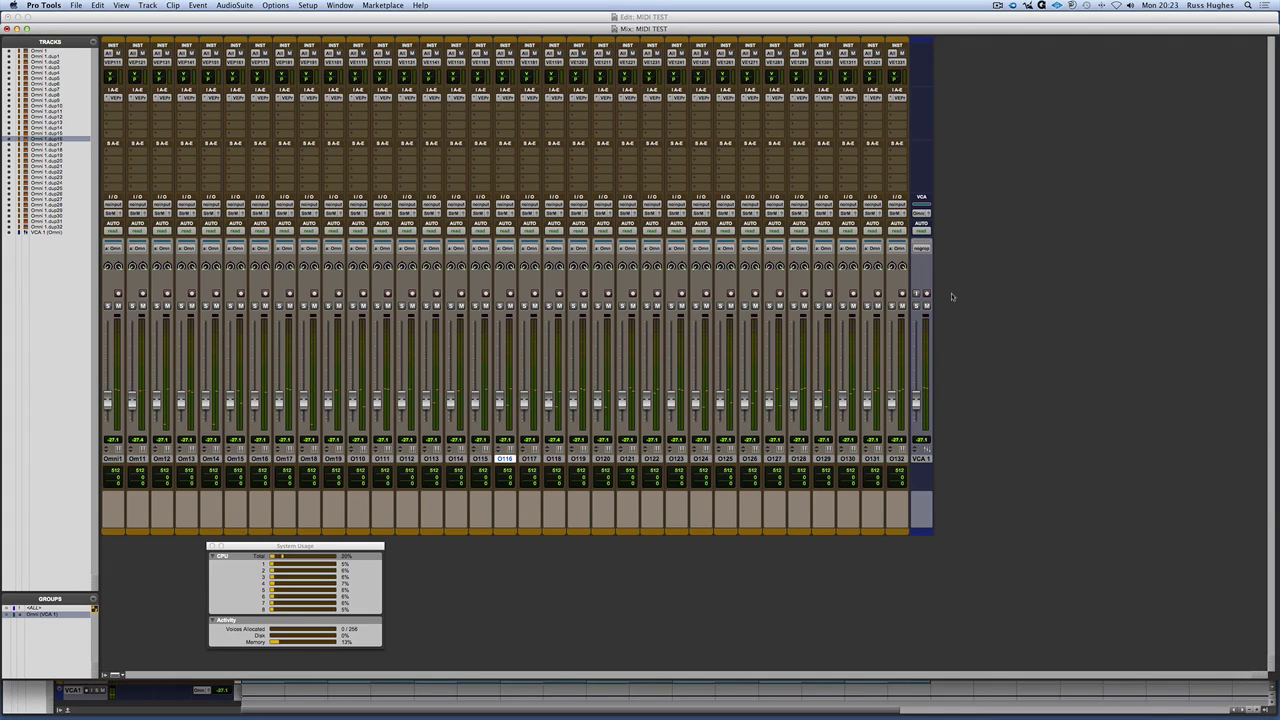